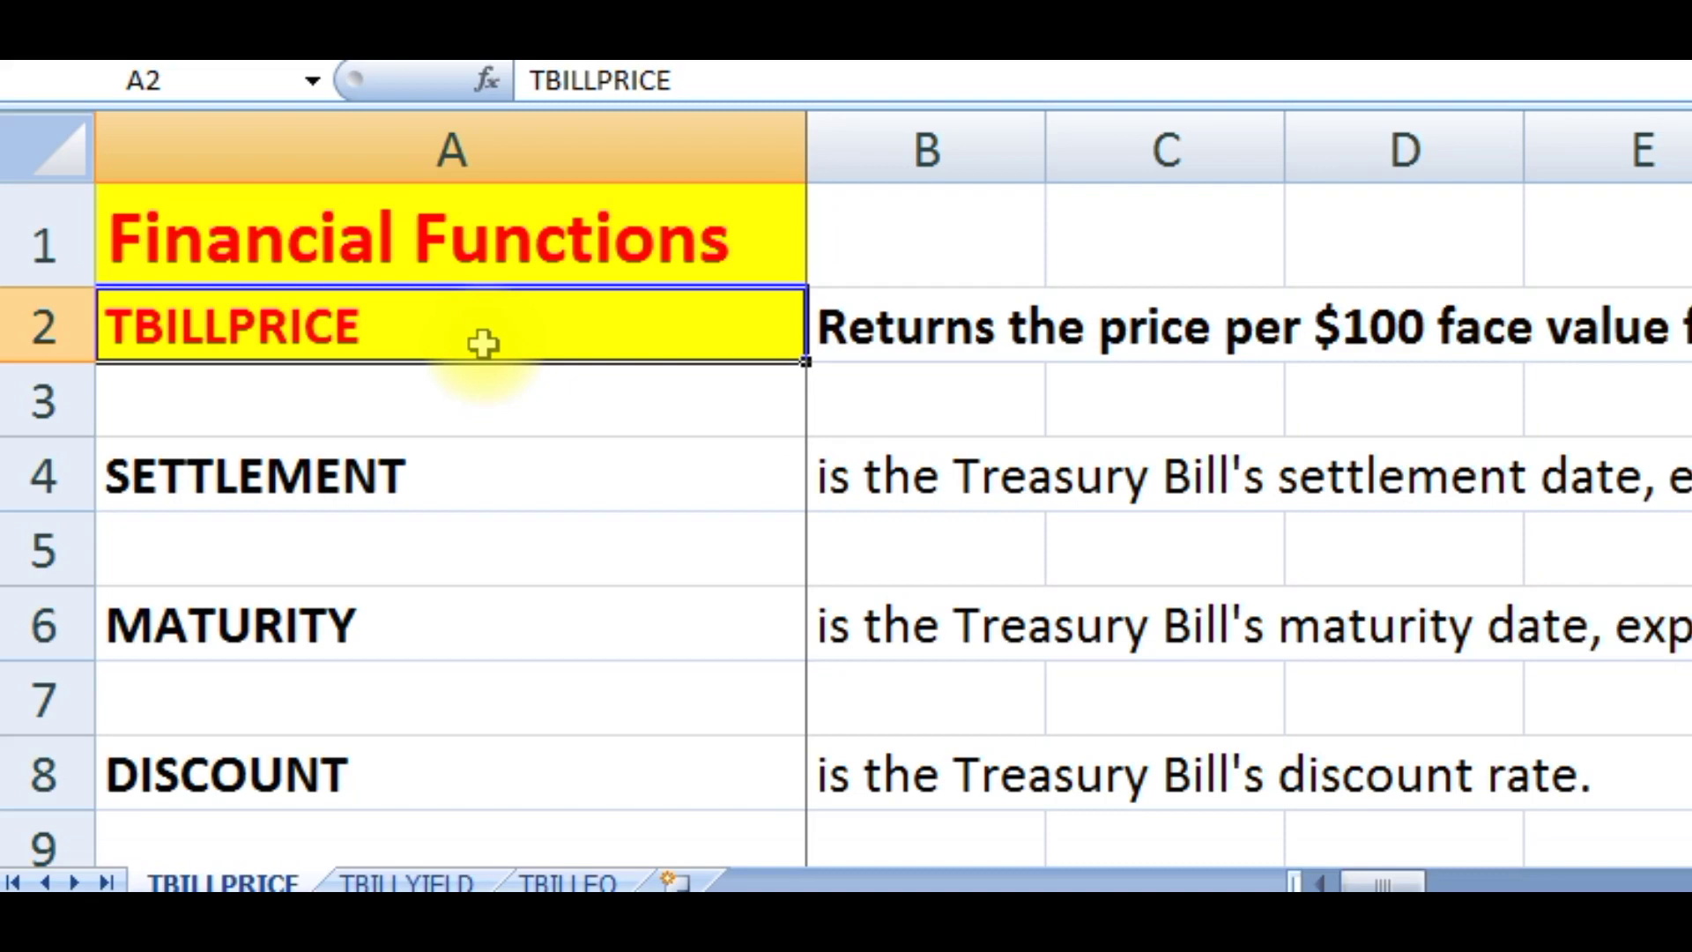
Read the TBILLPRICE descriptions of the settlement, maturity and discount arguments.
{"action": "key", "text": "Right"}
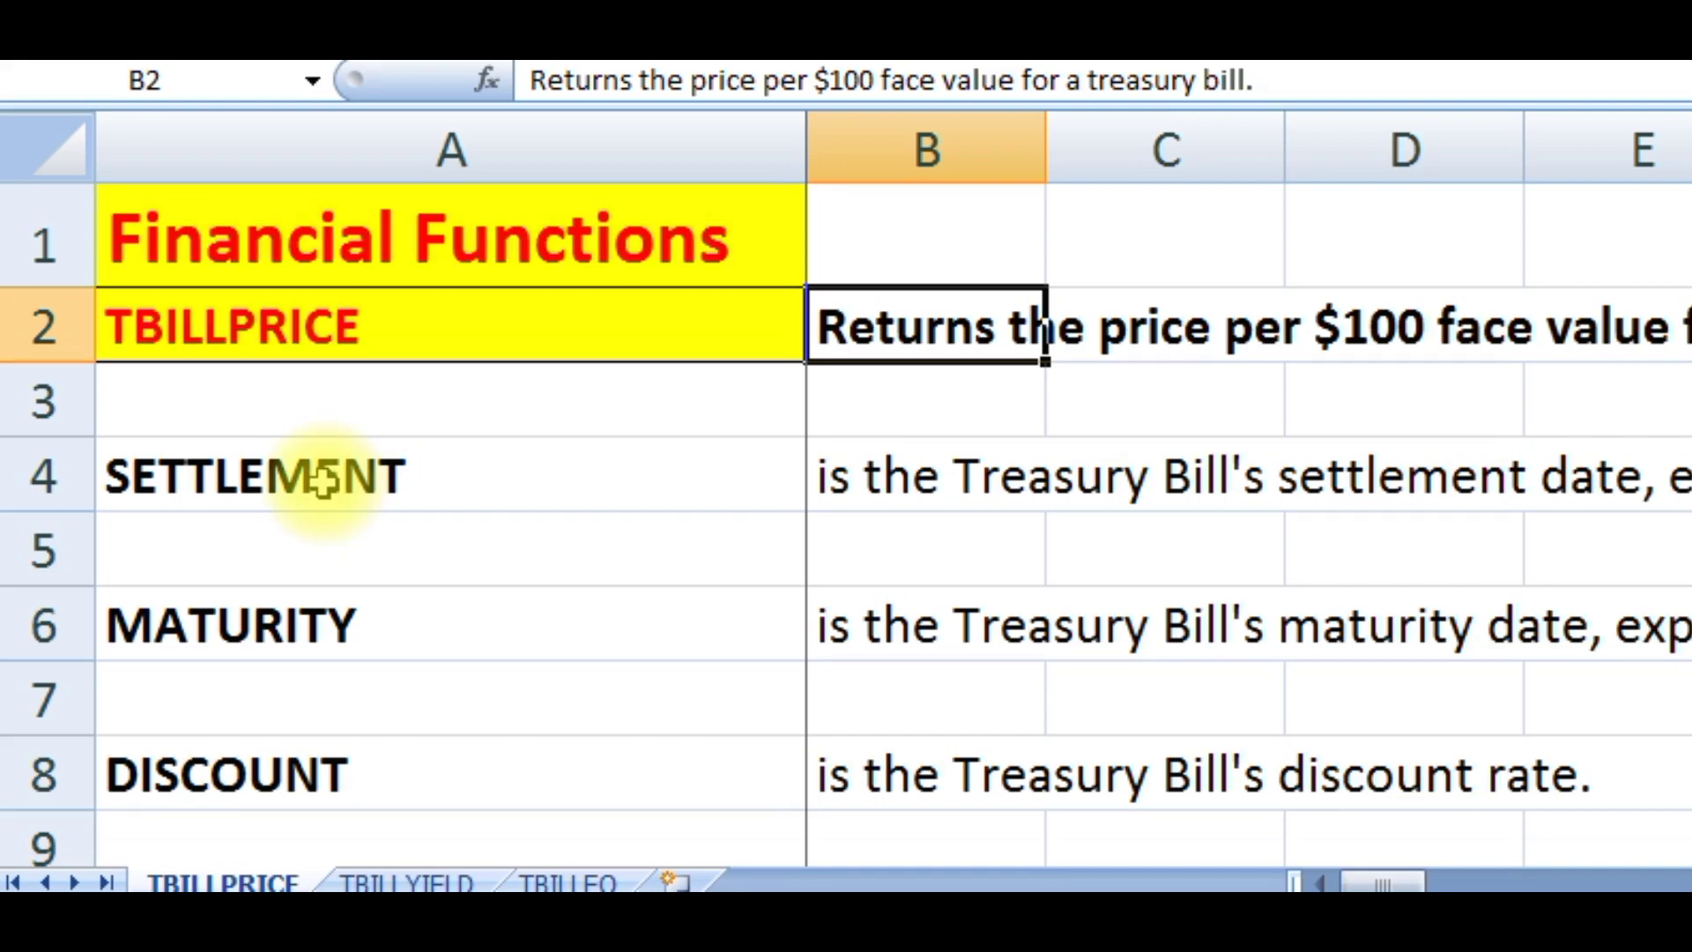
{"action": "left_click", "coordinate": [324, 481]}
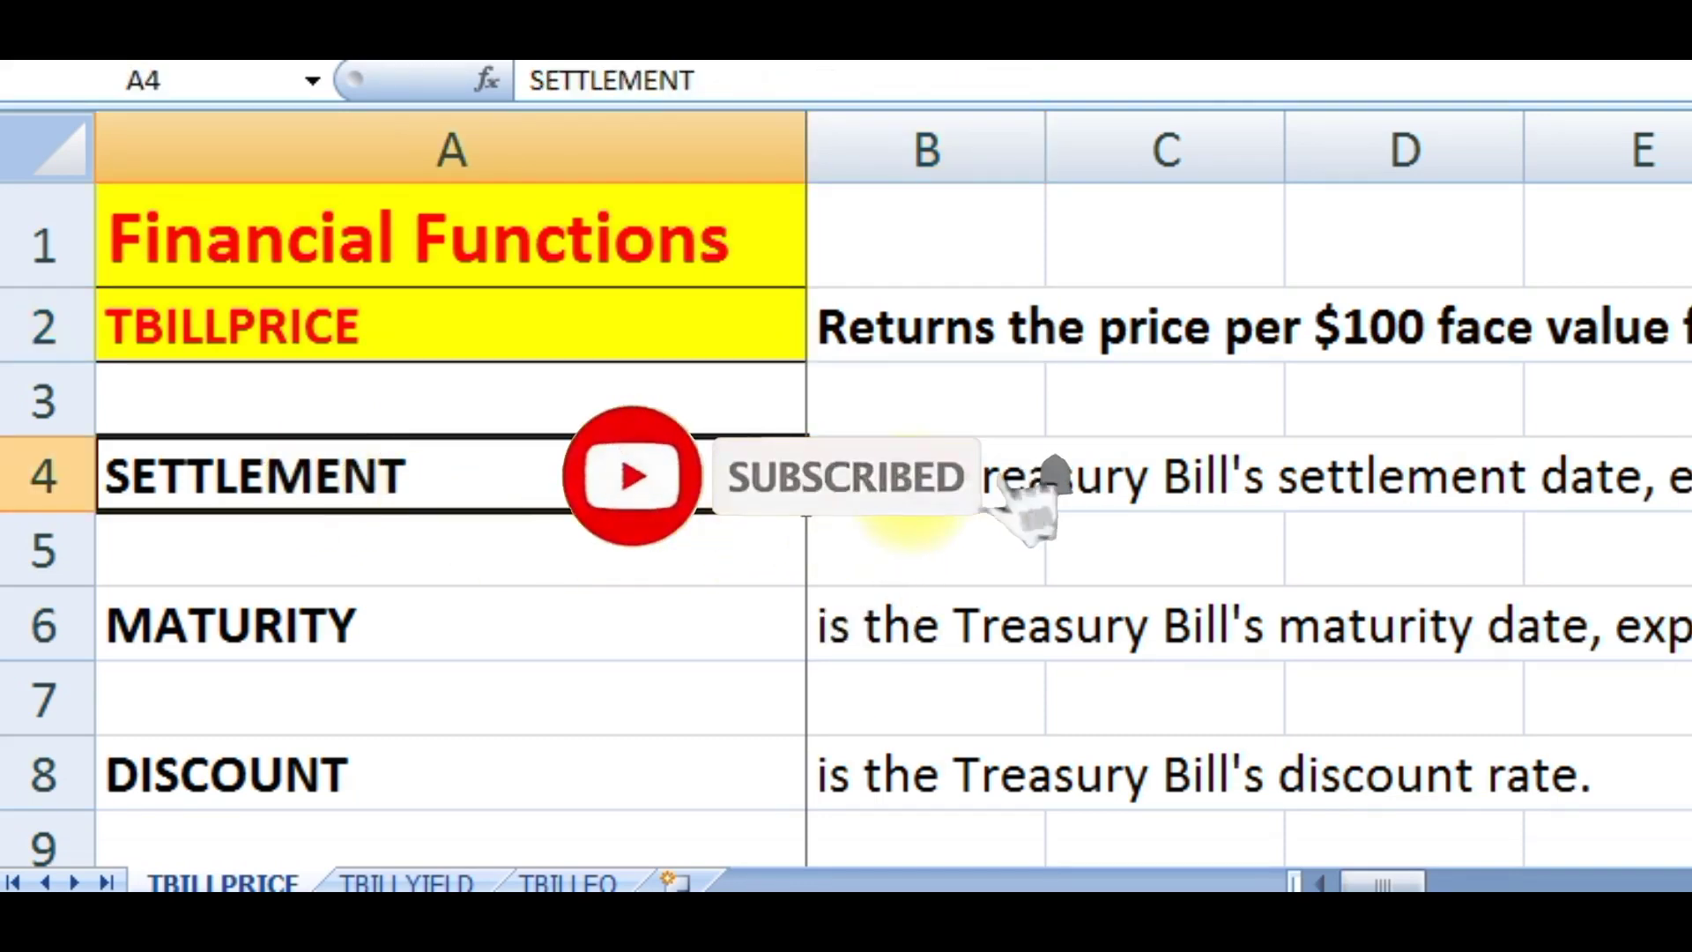
{"action": "left_click", "coordinate": [913, 498]}
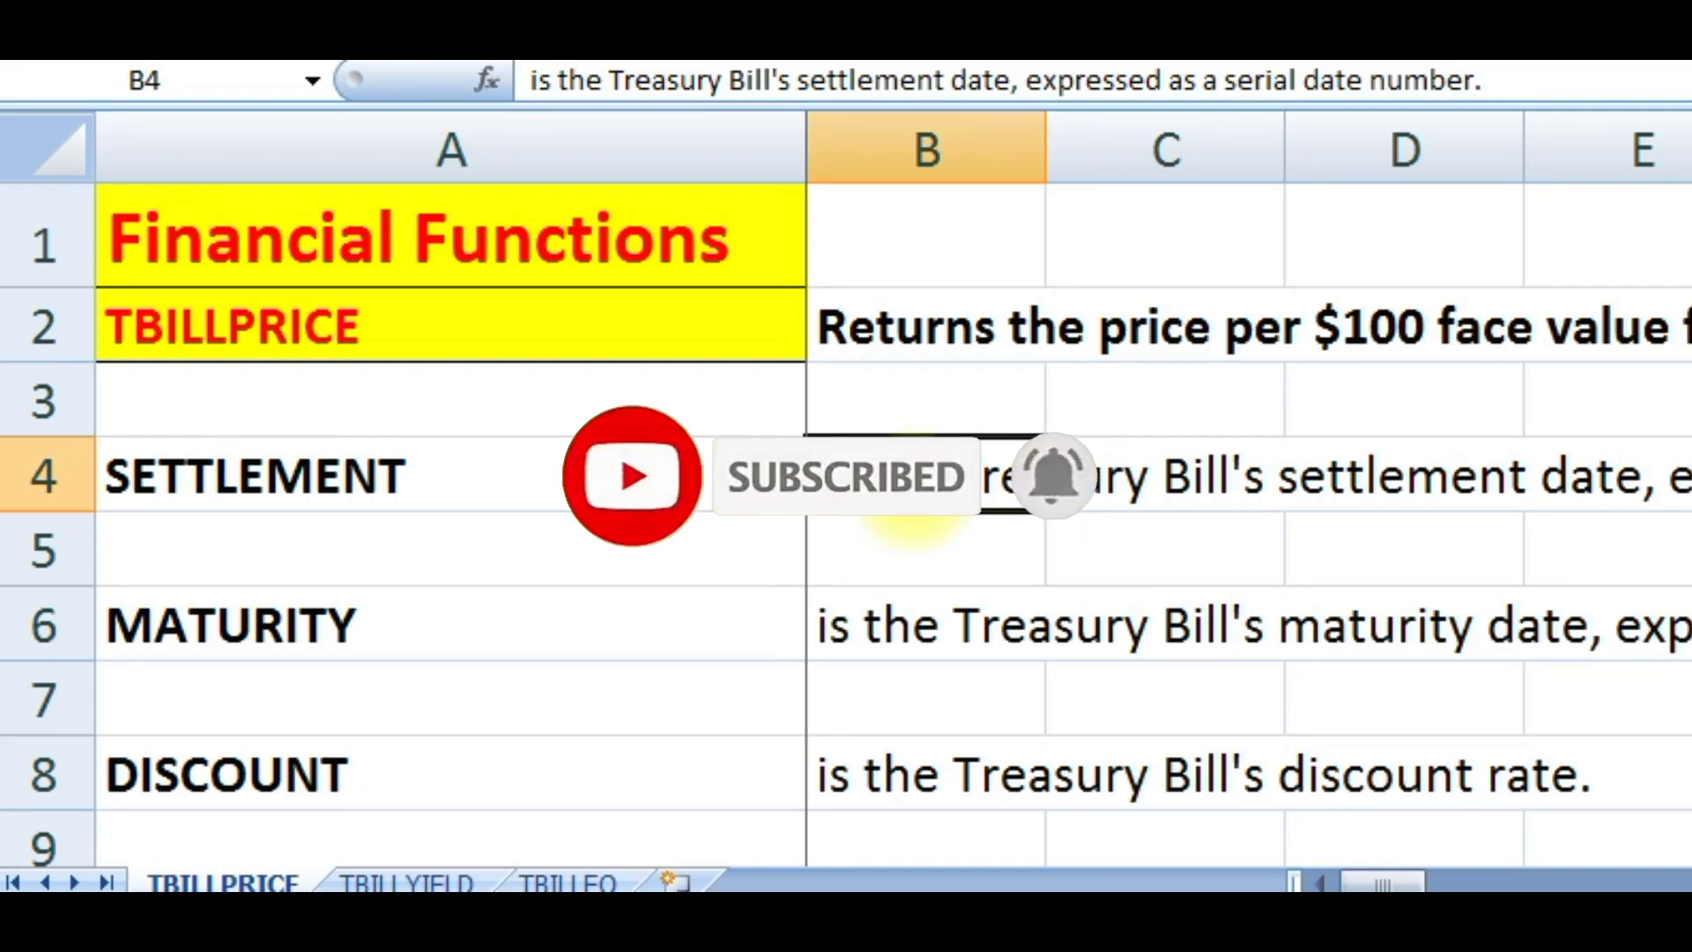
{"action": "left_click", "coordinate": [304, 606]}
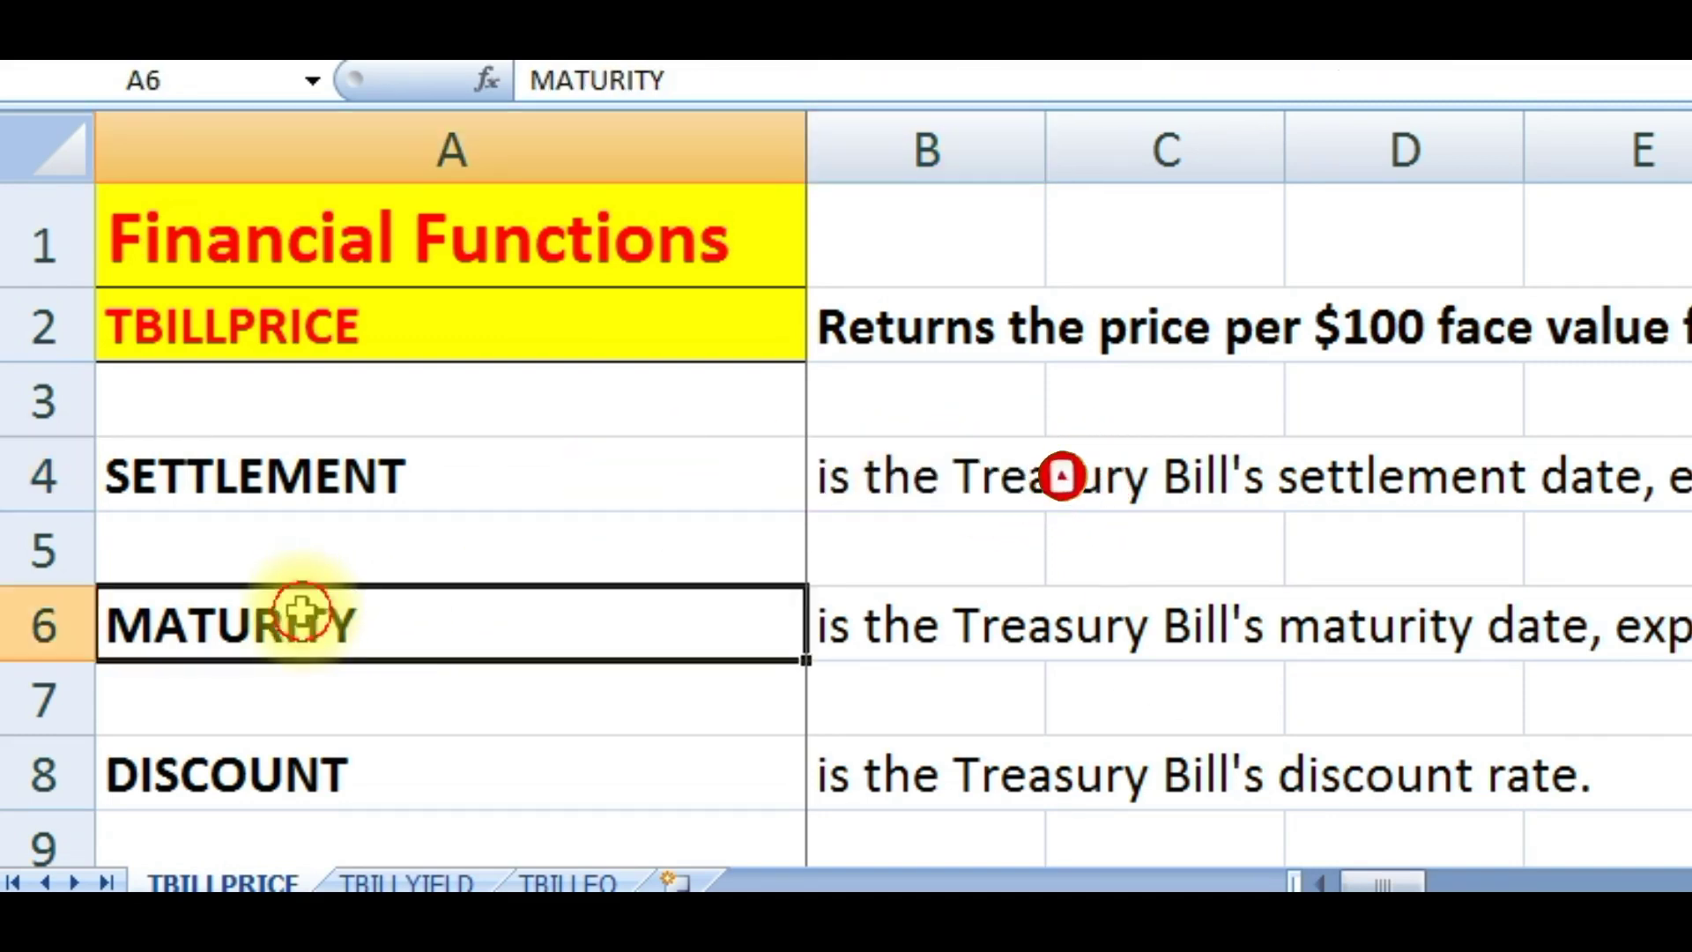
{"action": "left_click", "coordinate": [934, 632]}
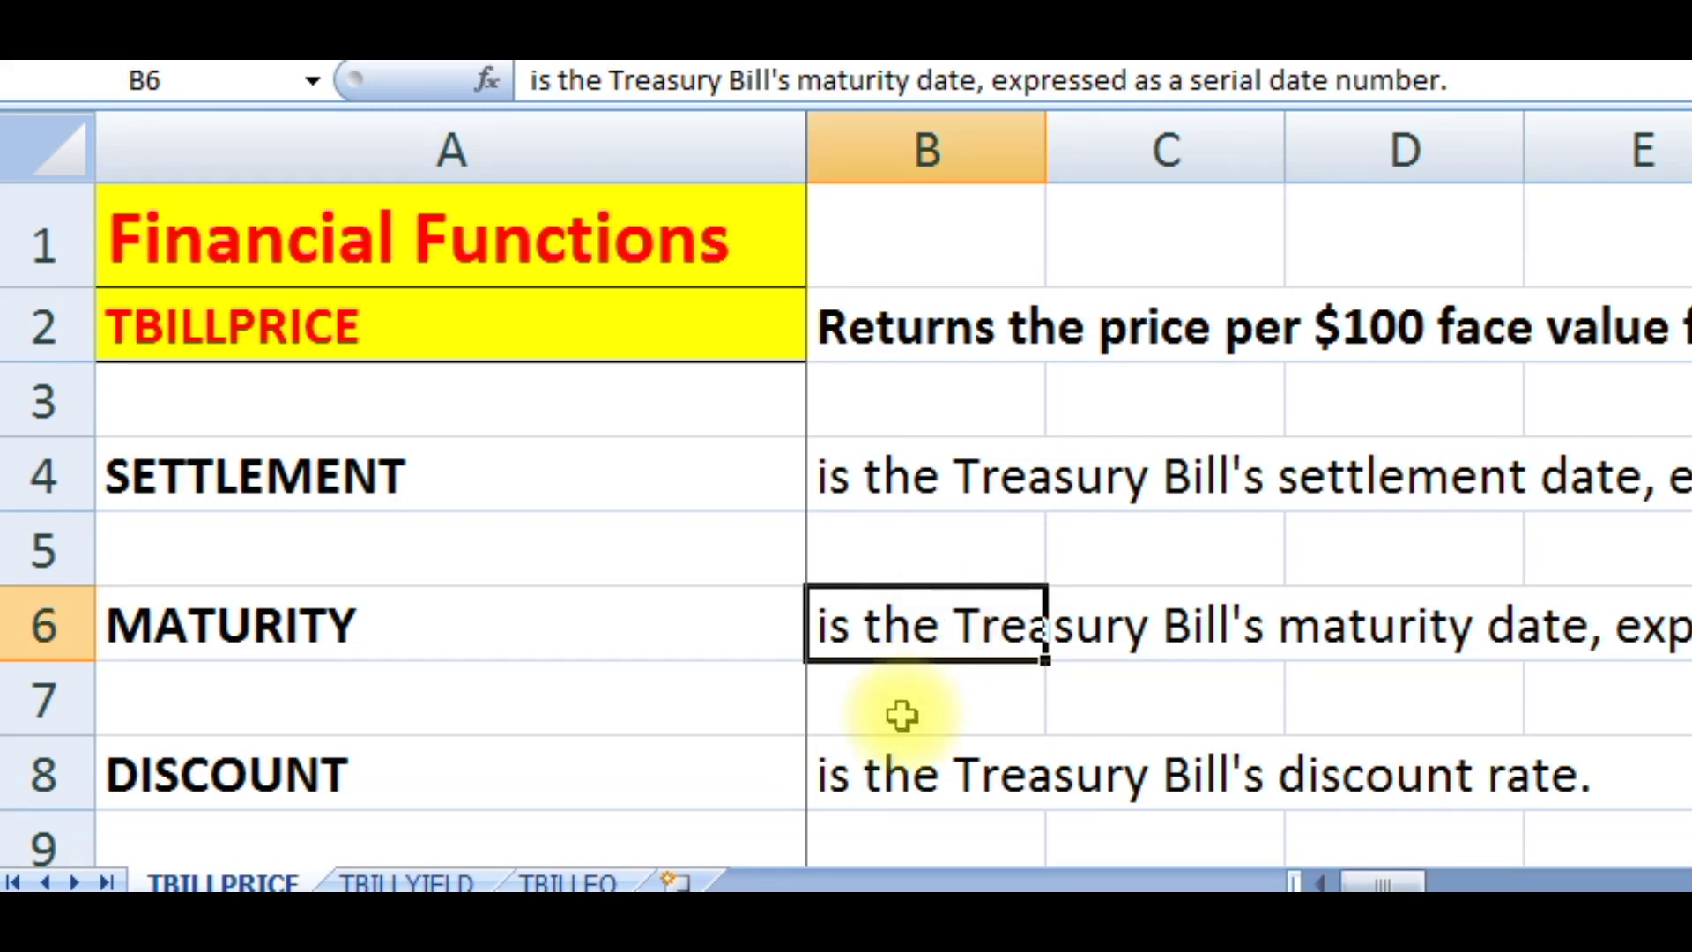
{"action": "left_click", "coordinate": [362, 778]}
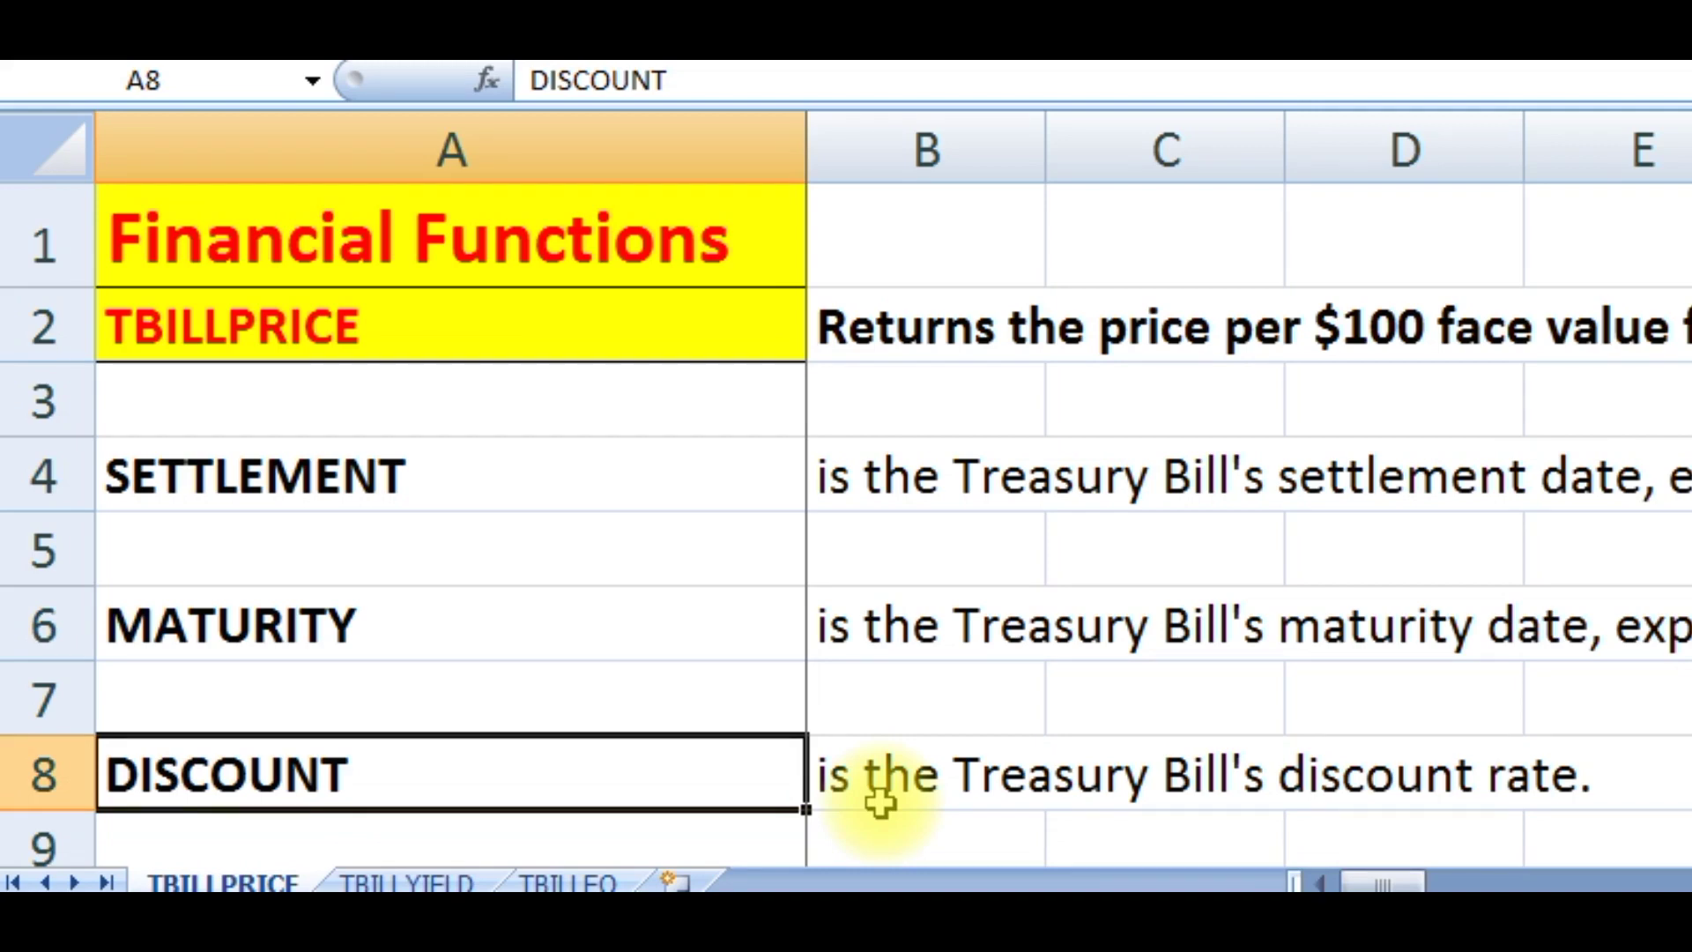
{"action": "left_click", "coordinate": [879, 796]}
{"action": "left_click", "coordinate": [461, 785]}
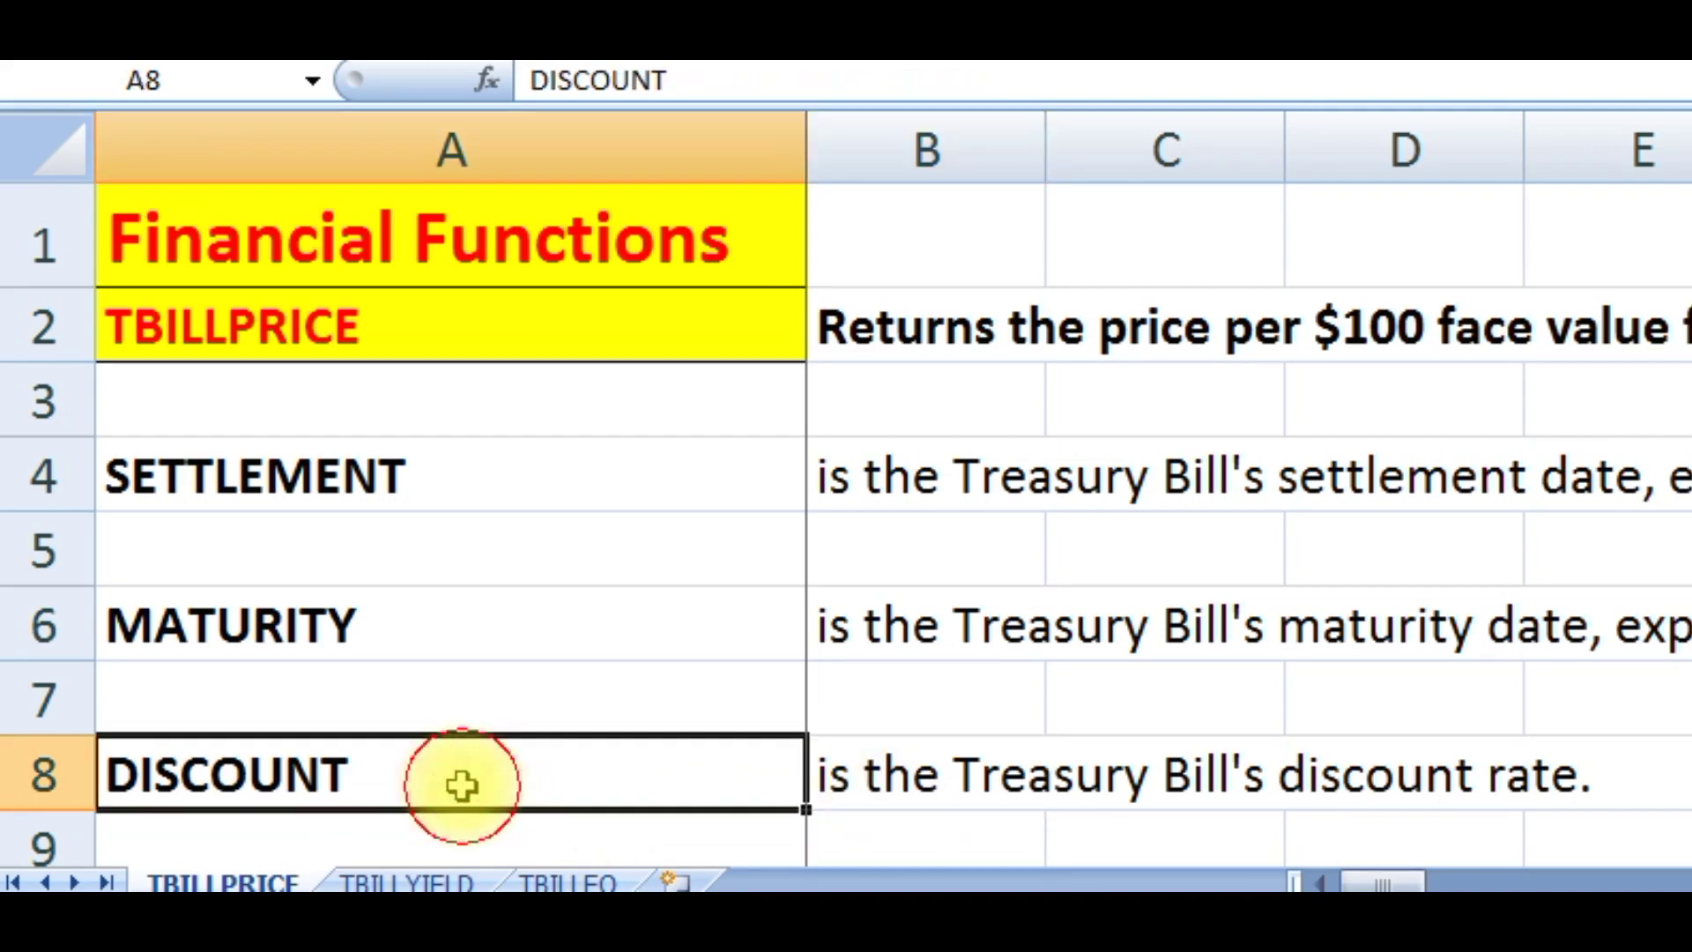
{"action": "scroll", "coordinate": [461, 786], "scroll_direction": "down", "scroll_amount": 1}
{"action": "scroll", "coordinate": [461, 785], "scroll_direction": "up", "scroll_amount": 1}
Enter settlement date 12/15/2015 in R4 and maturity date 6/25/2016 in R6.
{"action": "left_click", "coordinate": [838, 479]}
{"action": "key", "text": "Right"}
{"action": "key", "text": "Right"}
{"action": "key", "text": "Right"}
{"action": "key", "text": "Right"}
{"action": "key", "text": "Right"}
{"action": "key", "text": "Right"}
{"action": "key", "text": "Right"}
{"action": "key", "text": "Right"}
{"action": "key", "text": "Right"}
{"action": "key", "text": "Right"}
{"action": "key", "text": "Right"}
{"action": "key", "text": "Right"}
{"action": "key", "text": "Right"}
{"action": "key", "text": "Right"}
{"action": "key", "text": "Right"}
{"action": "key", "text": "Right"}
{"action": "key", "text": "Right"}
{"action": "key", "text": "Right"}
{"action": "key", "text": "Right"}
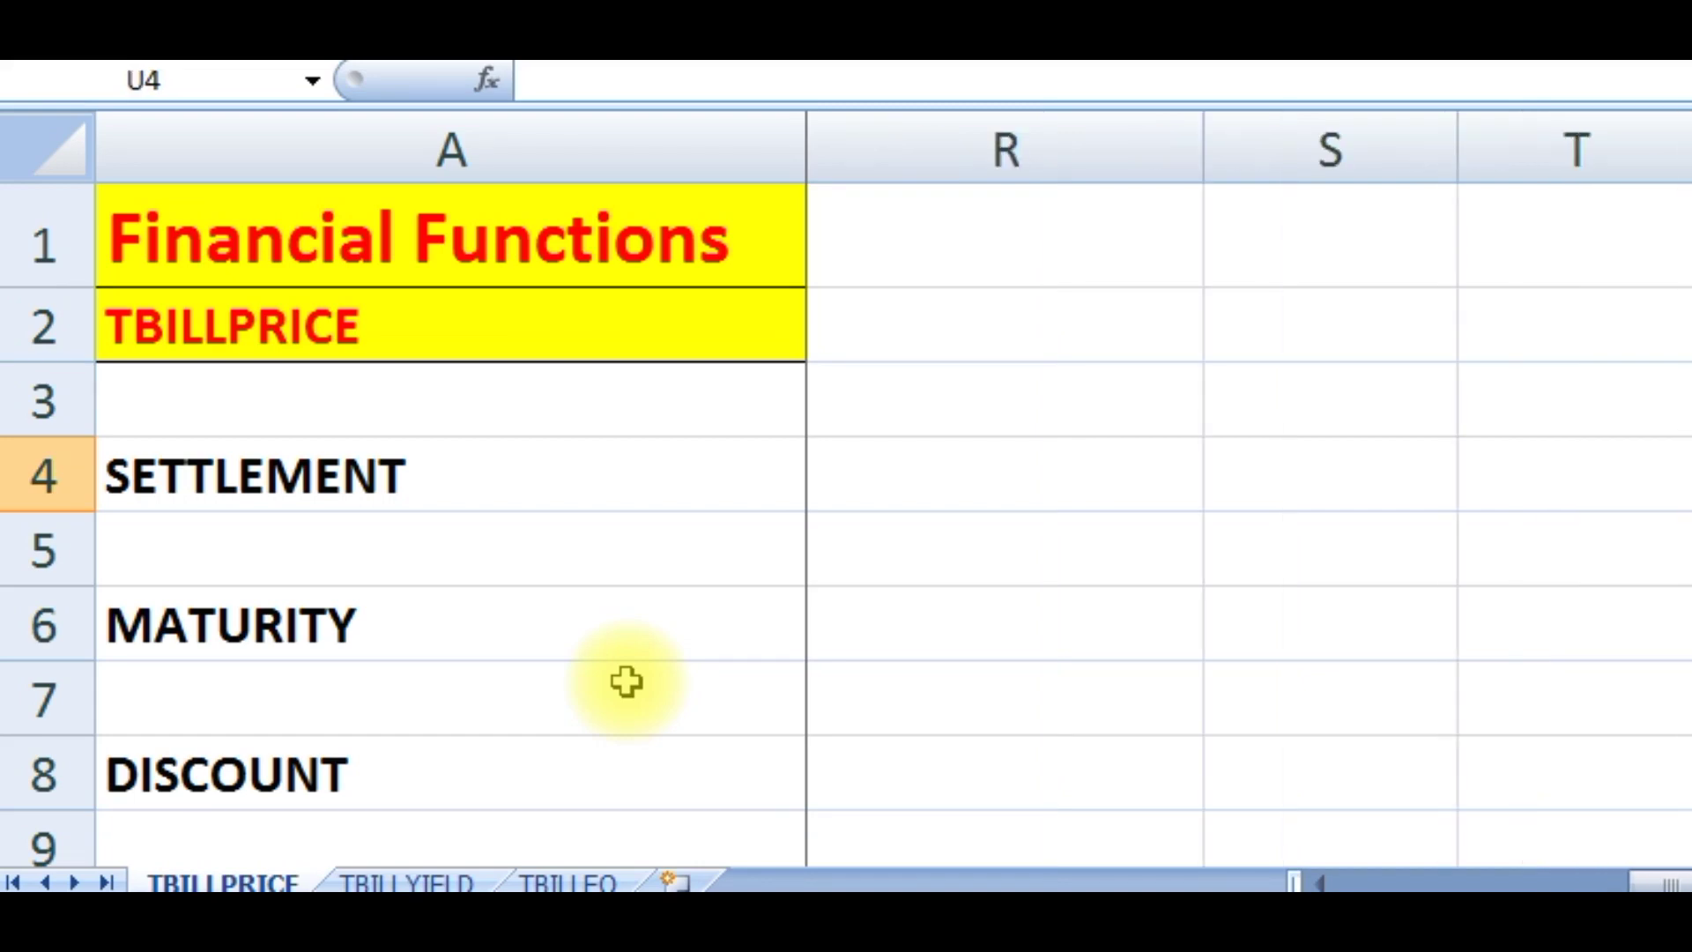
{"action": "left_click", "coordinate": [880, 479]}
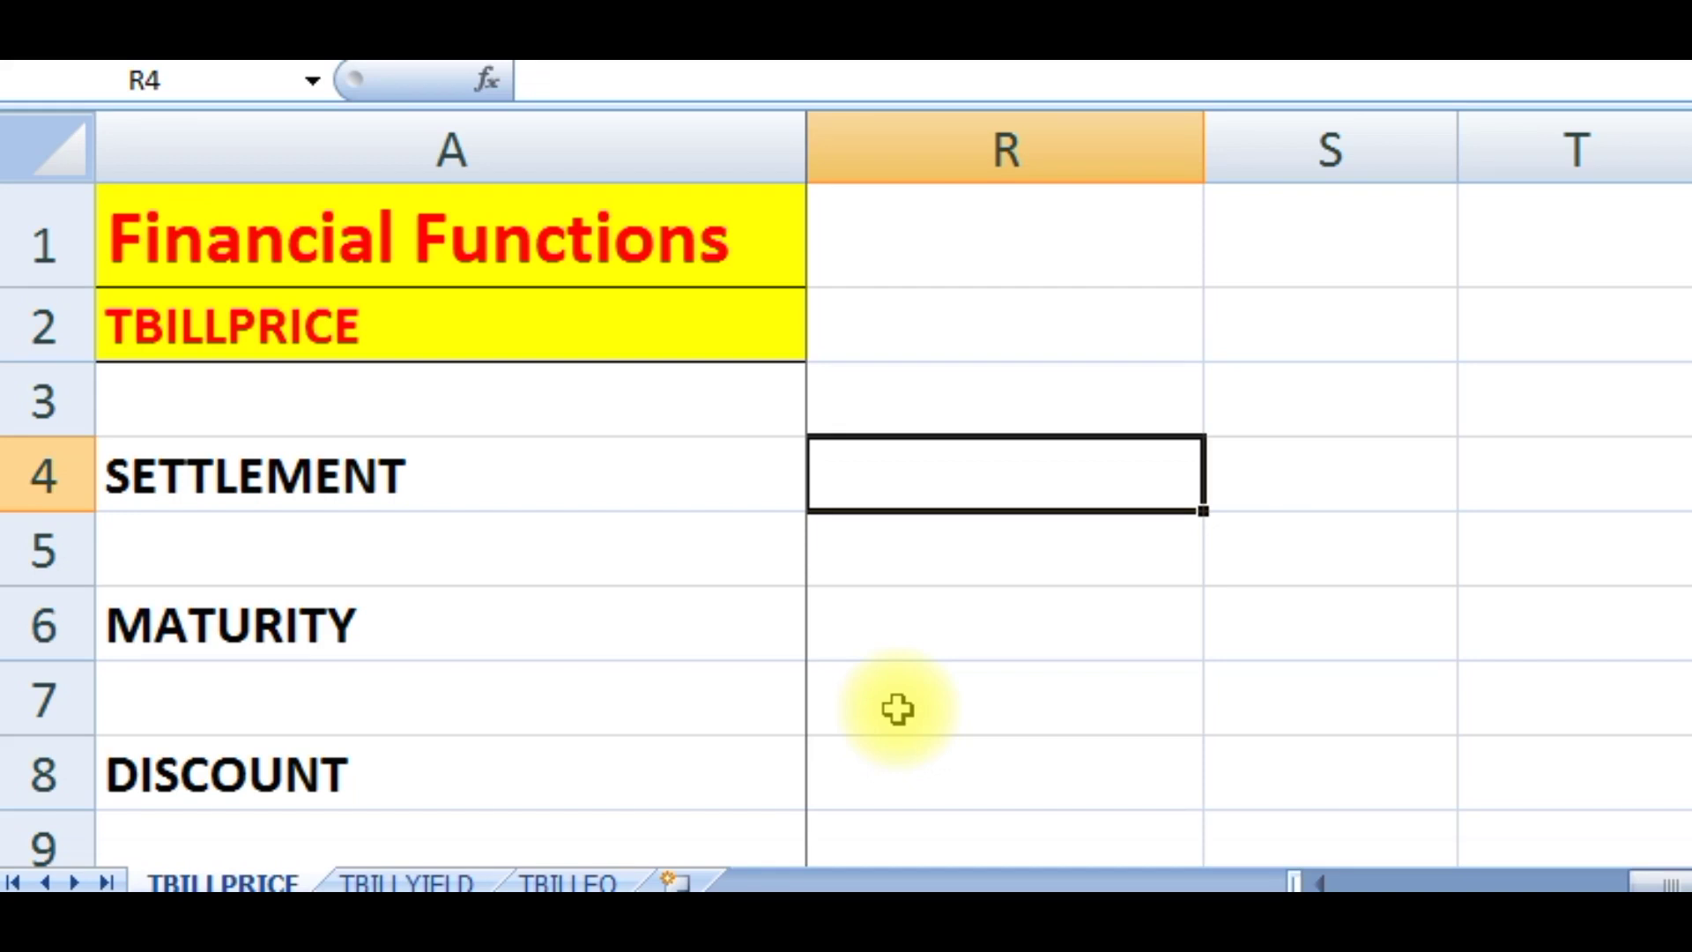
{"action": "type", "text": "12/"}
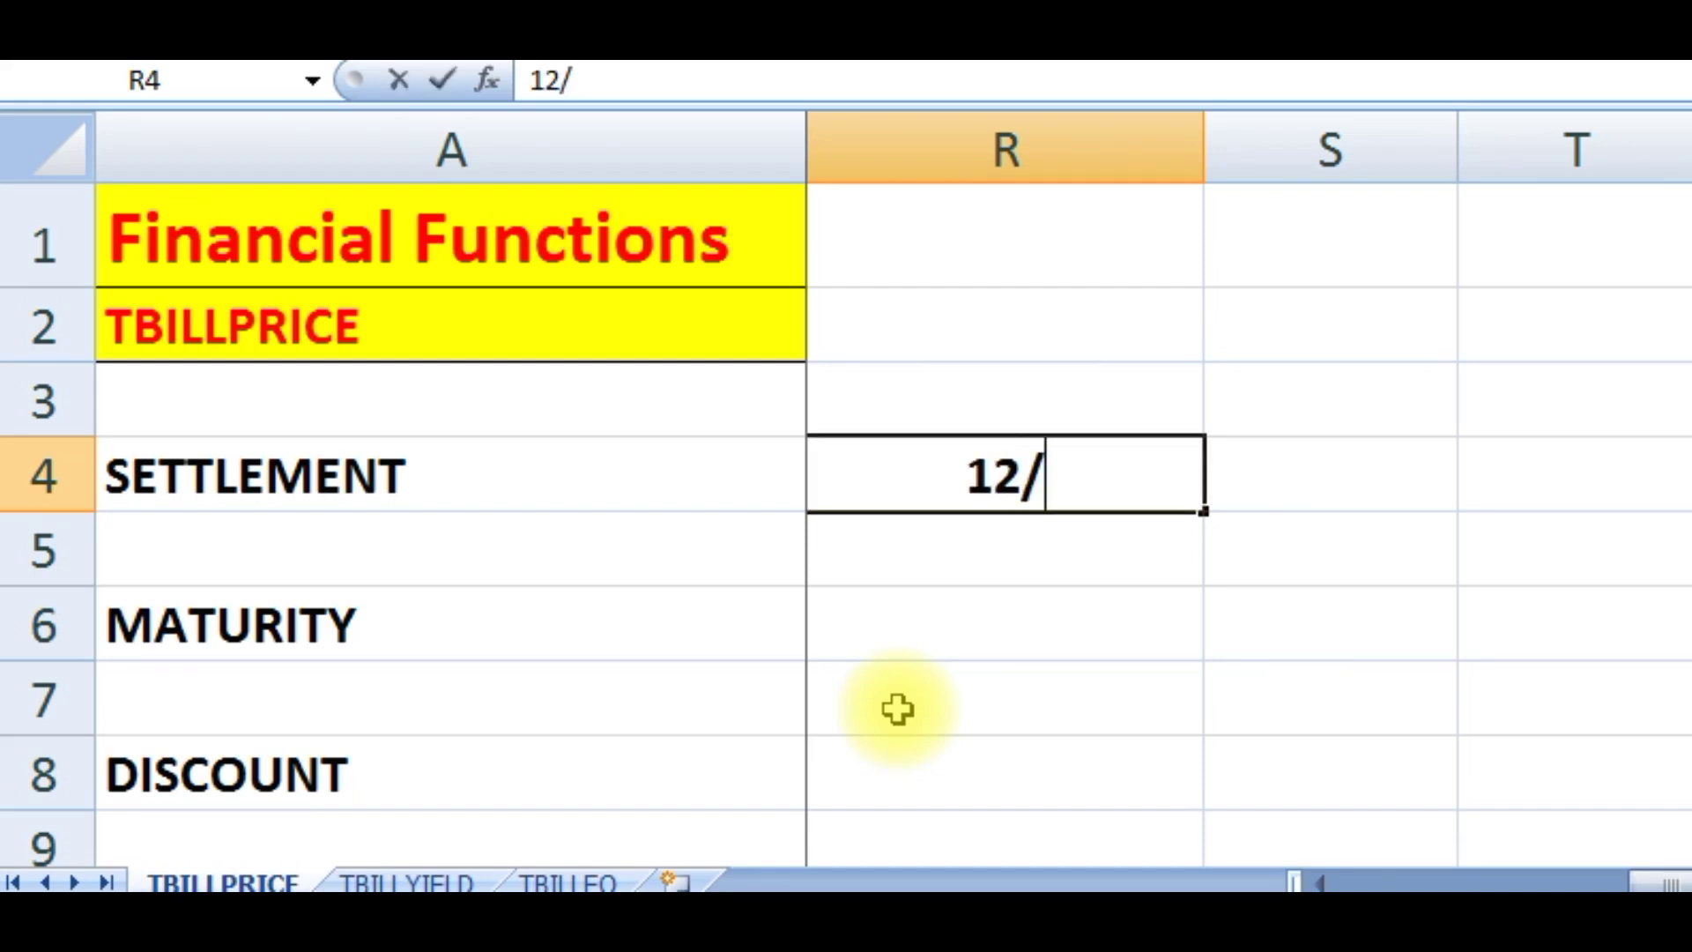
{"action": "type", "text": "15/2015"}
{"action": "key", "text": "Return"}
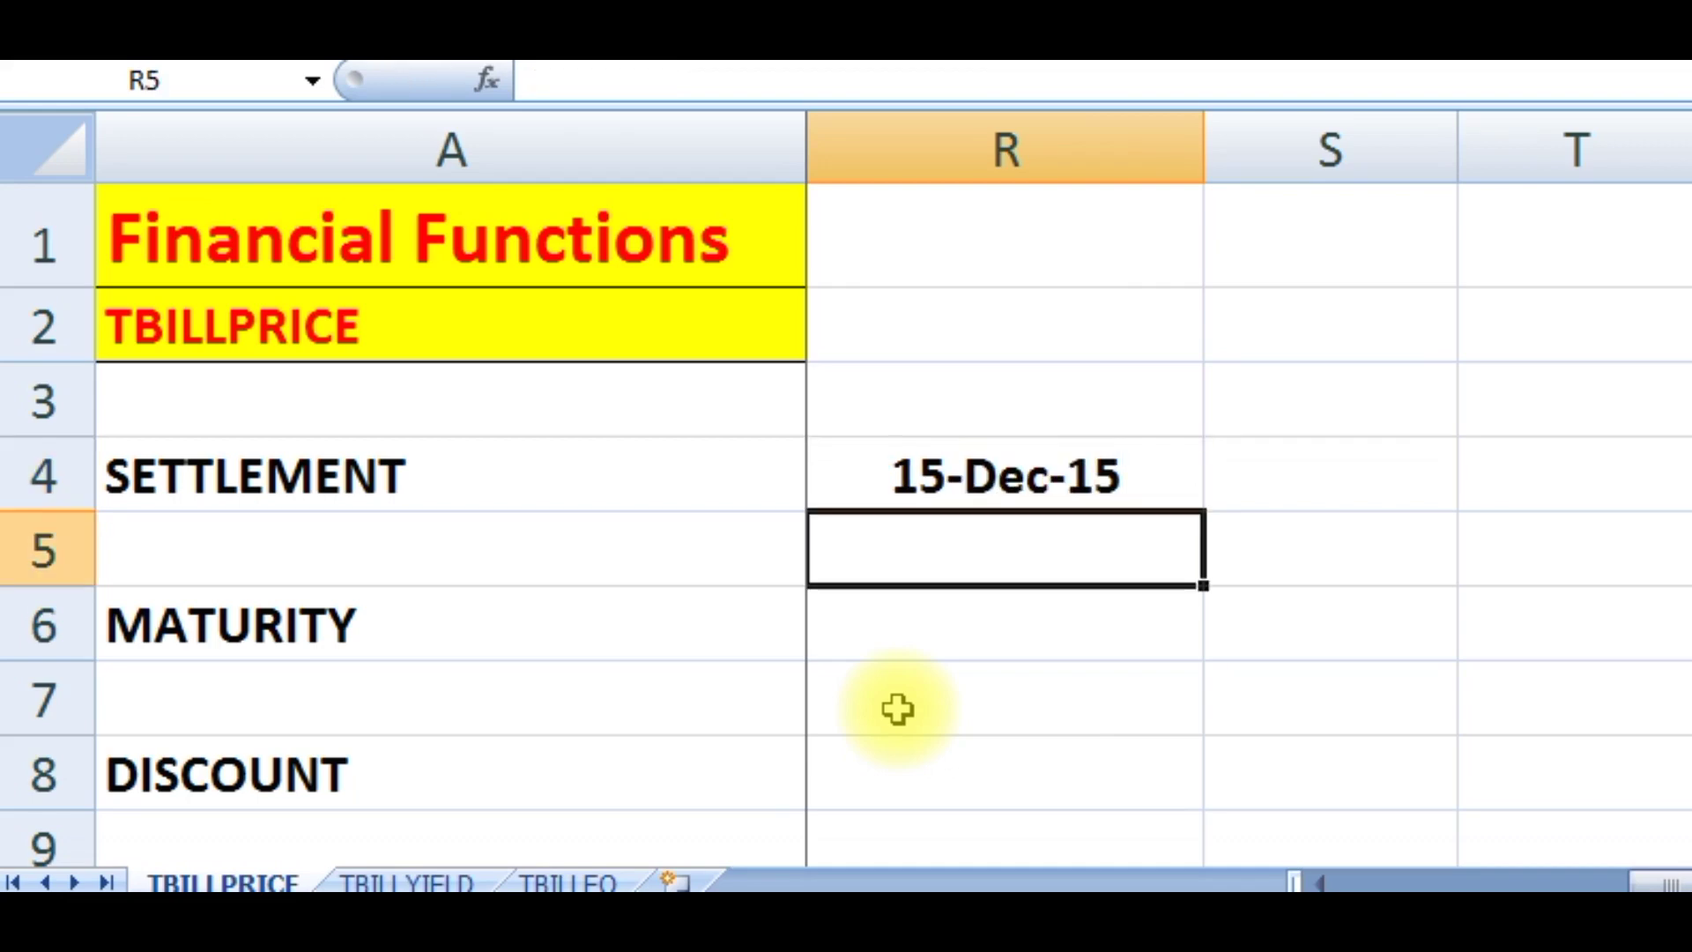
{"action": "key", "text": "Down"}
{"action": "type", "text": "6/25/2016"}
{"action": "key", "text": "Return"}
Enter the 3% discount rate in R8.
{"action": "key", "text": "Down"}
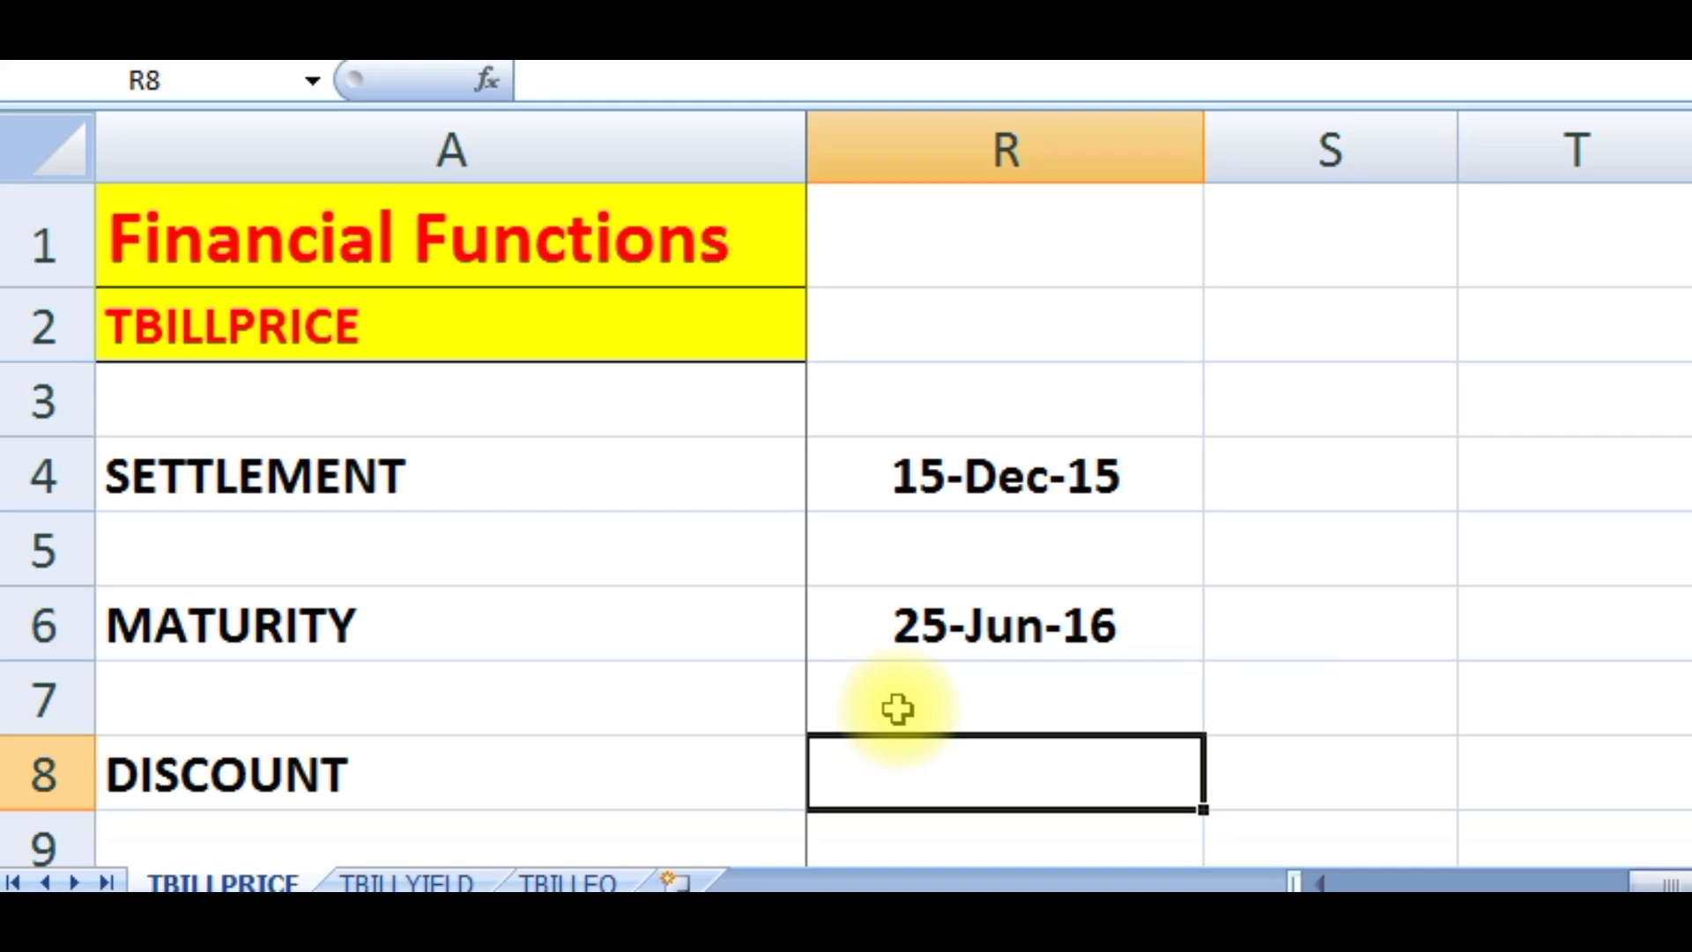
{"action": "type", "text": "3%"}
{"action": "key", "text": "Return"}
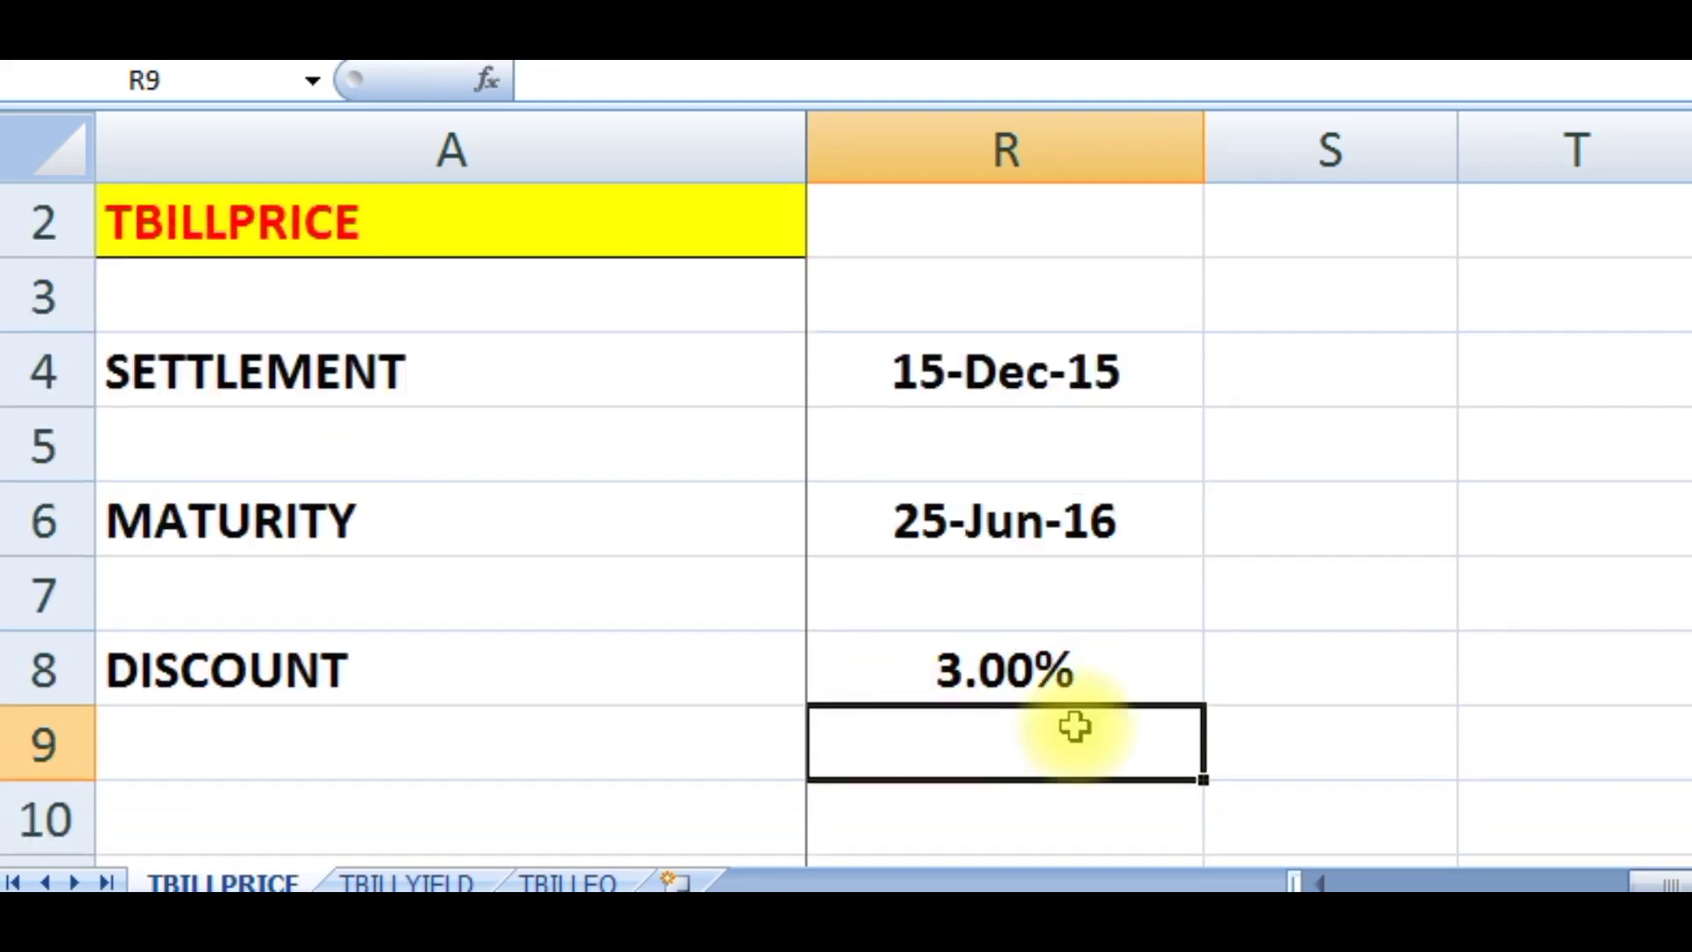
{"action": "scroll", "coordinate": [1074, 726], "scroll_direction": "up", "scroll_amount": 1}
{"action": "left_click", "coordinate": [934, 322]}
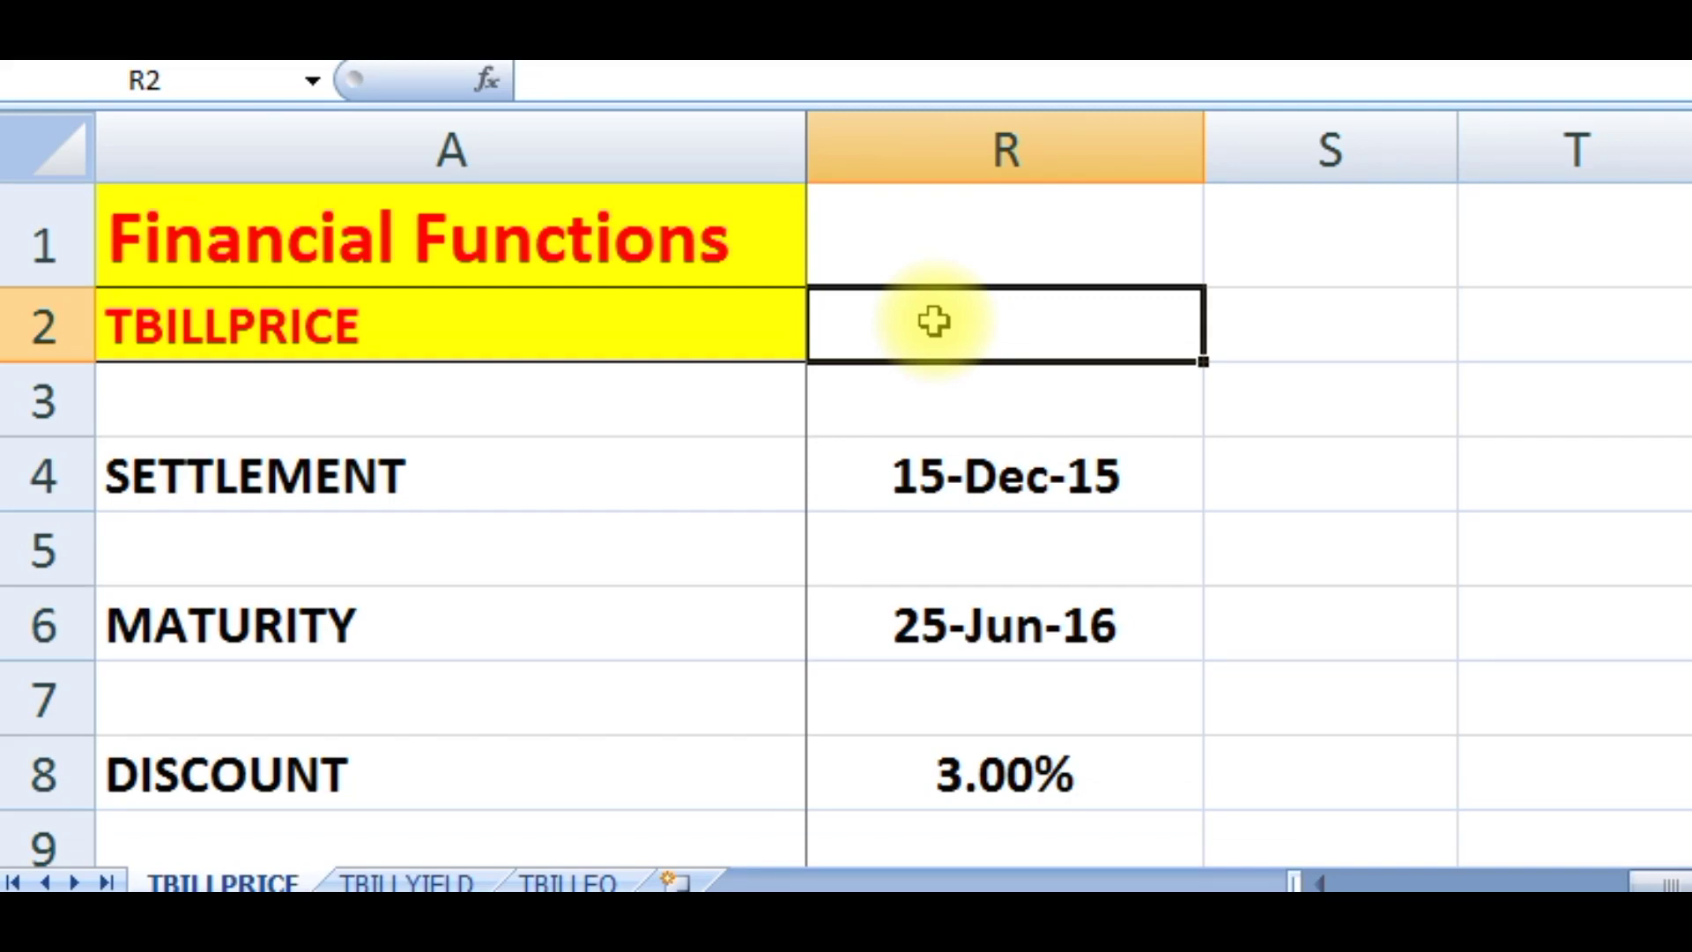
Enter =TBILLPRICE(R4,R6,R8) in R2, returning a price of 98.
{"action": "type", "text": "="}
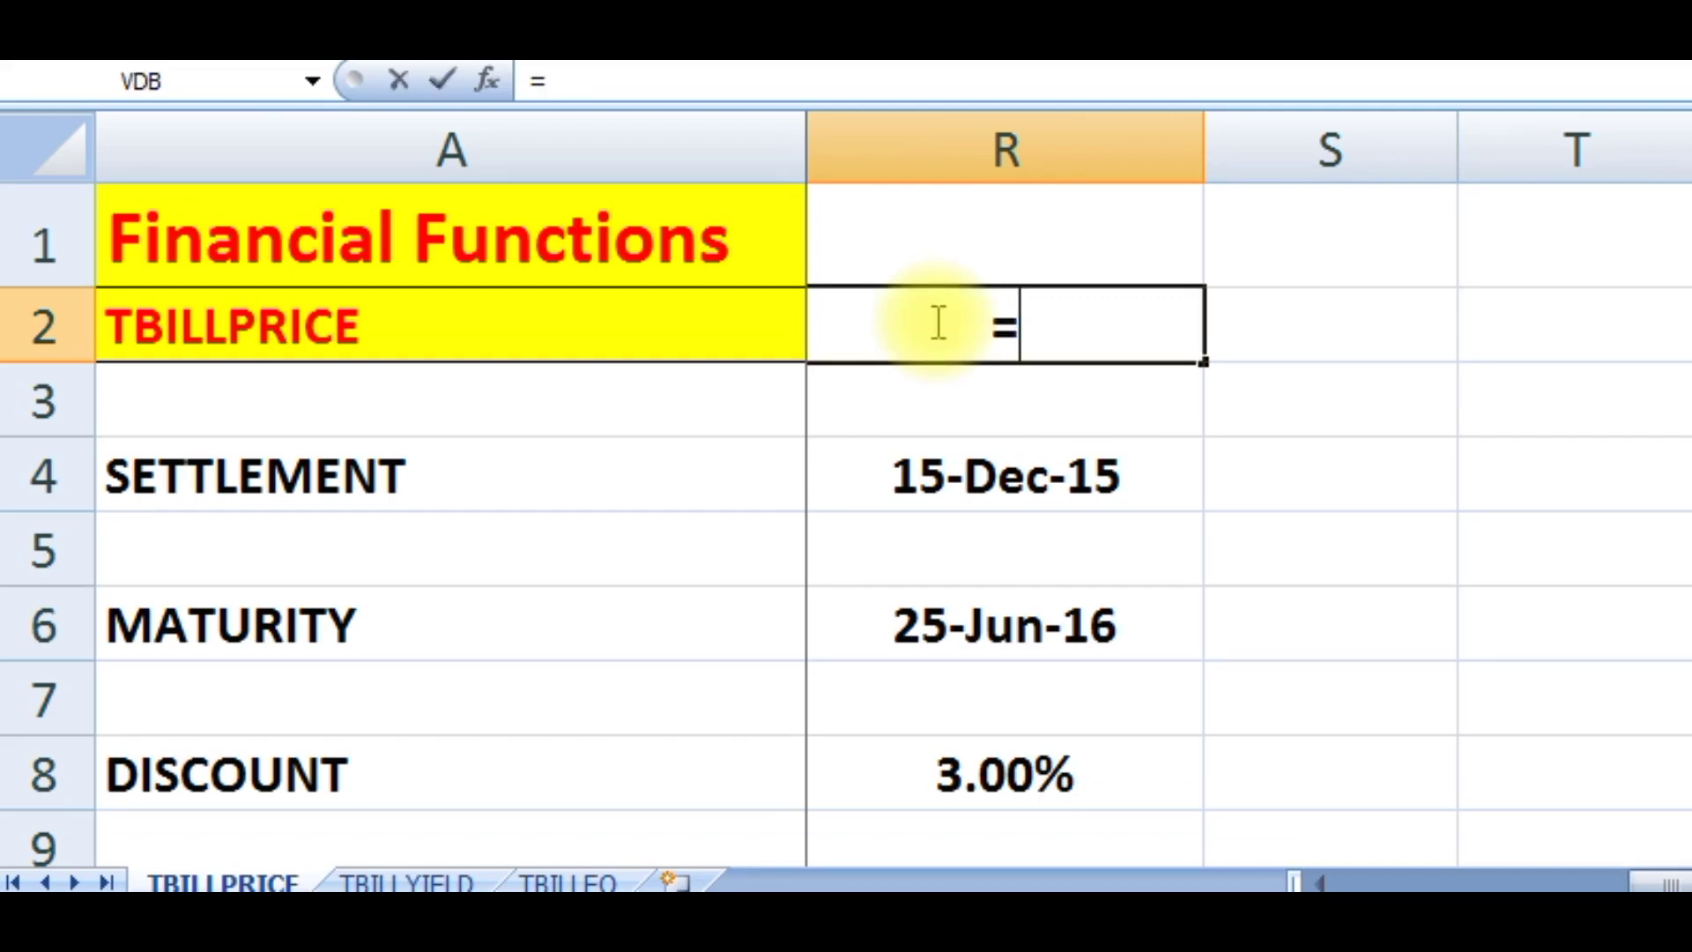
{"action": "type", "text": "tbil"}
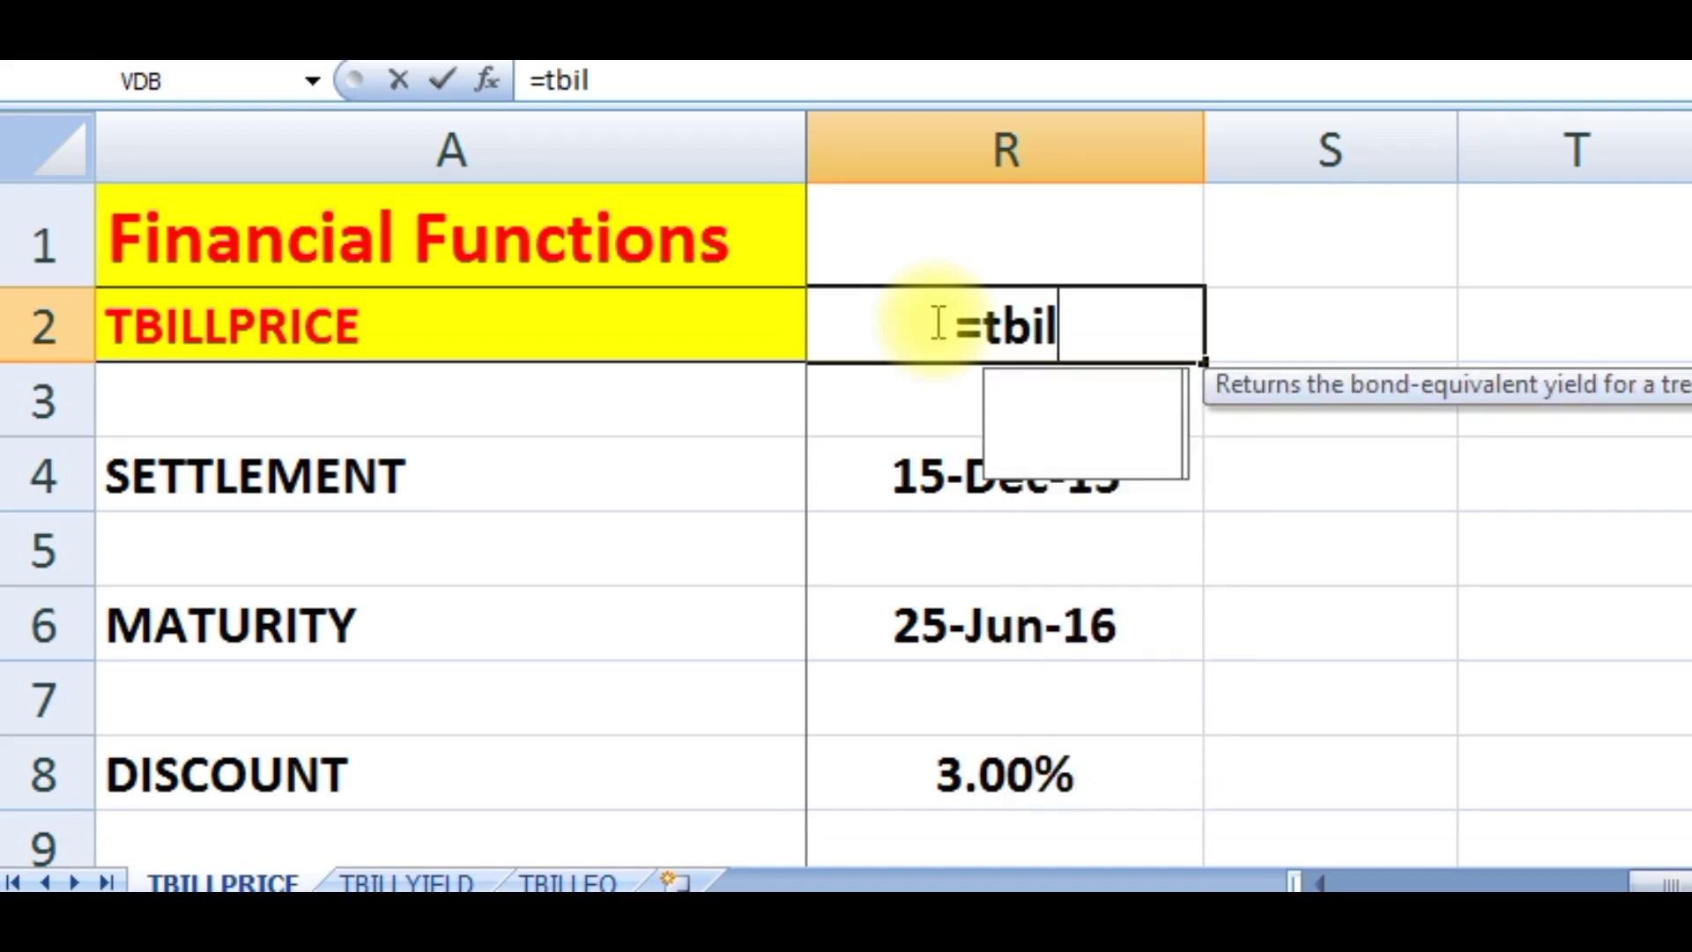
{"action": "type", "text": "lprice"}
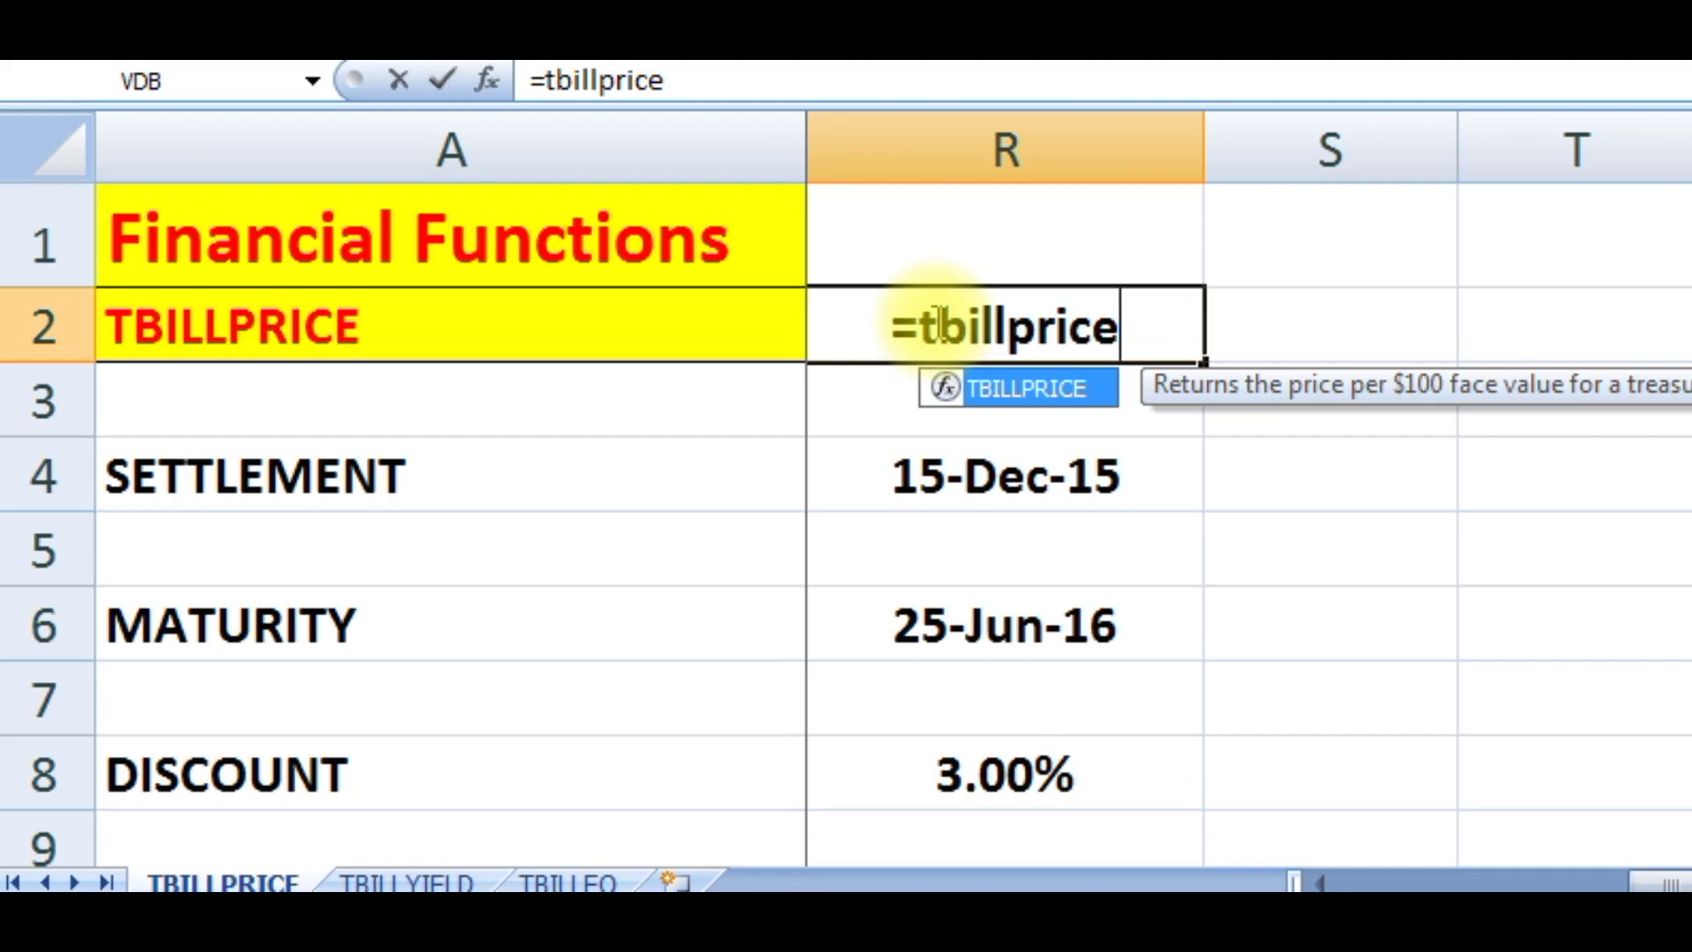
{"action": "type", "text": "("}
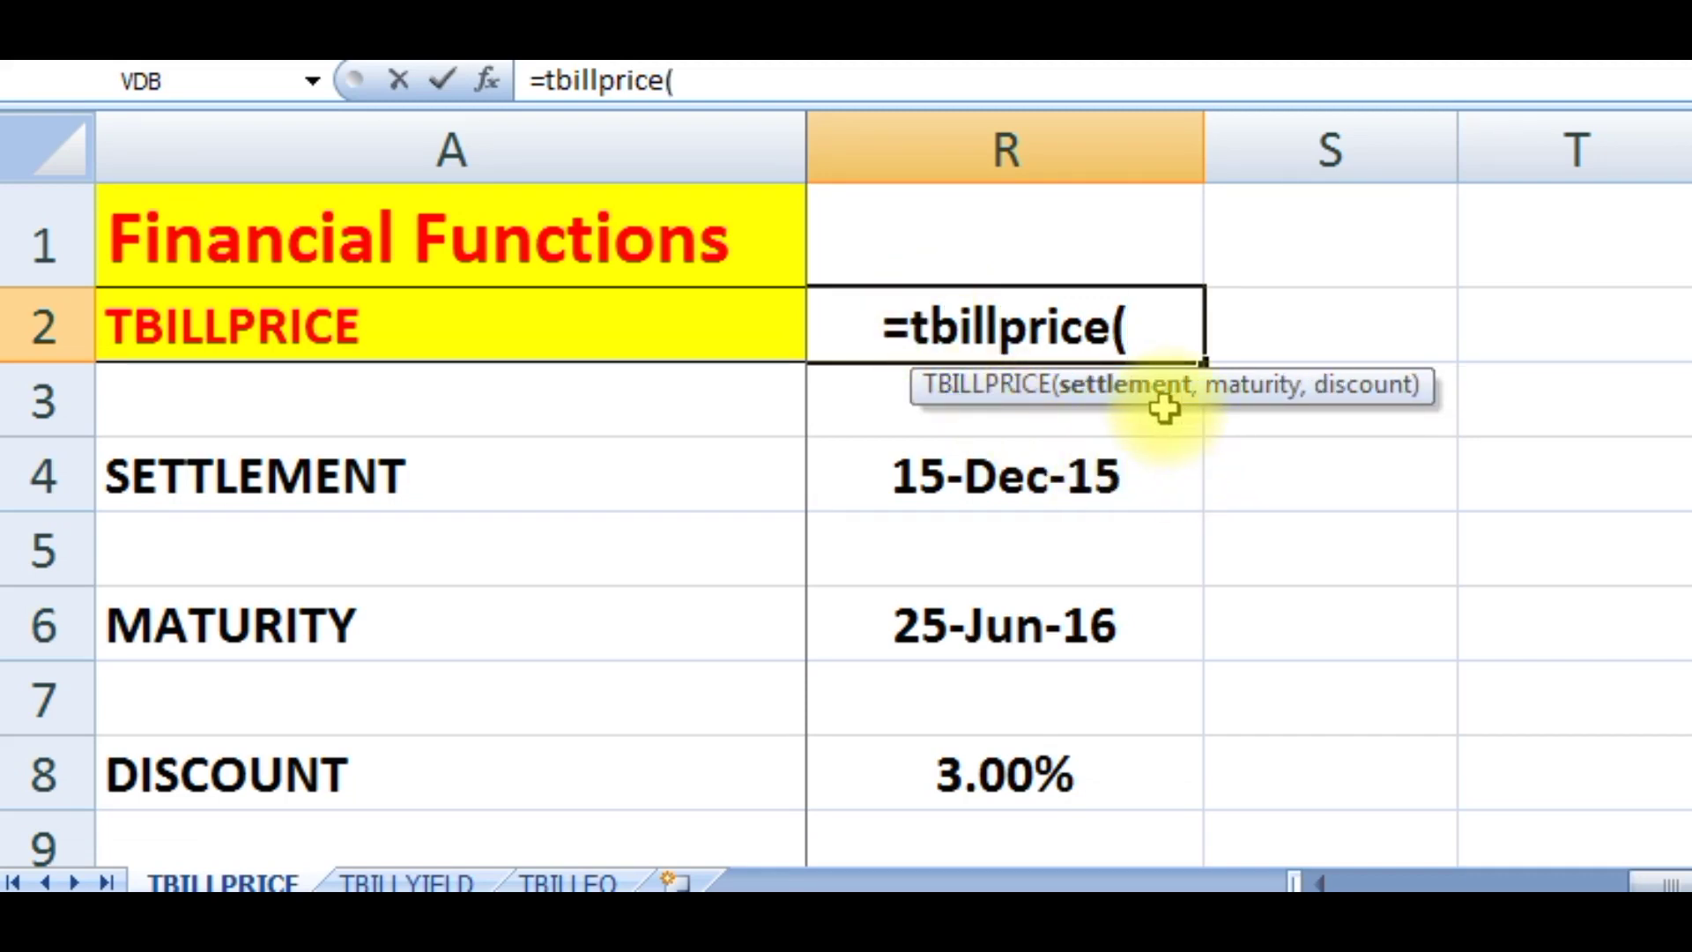
{"action": "left_click", "coordinate": [1147, 482]}
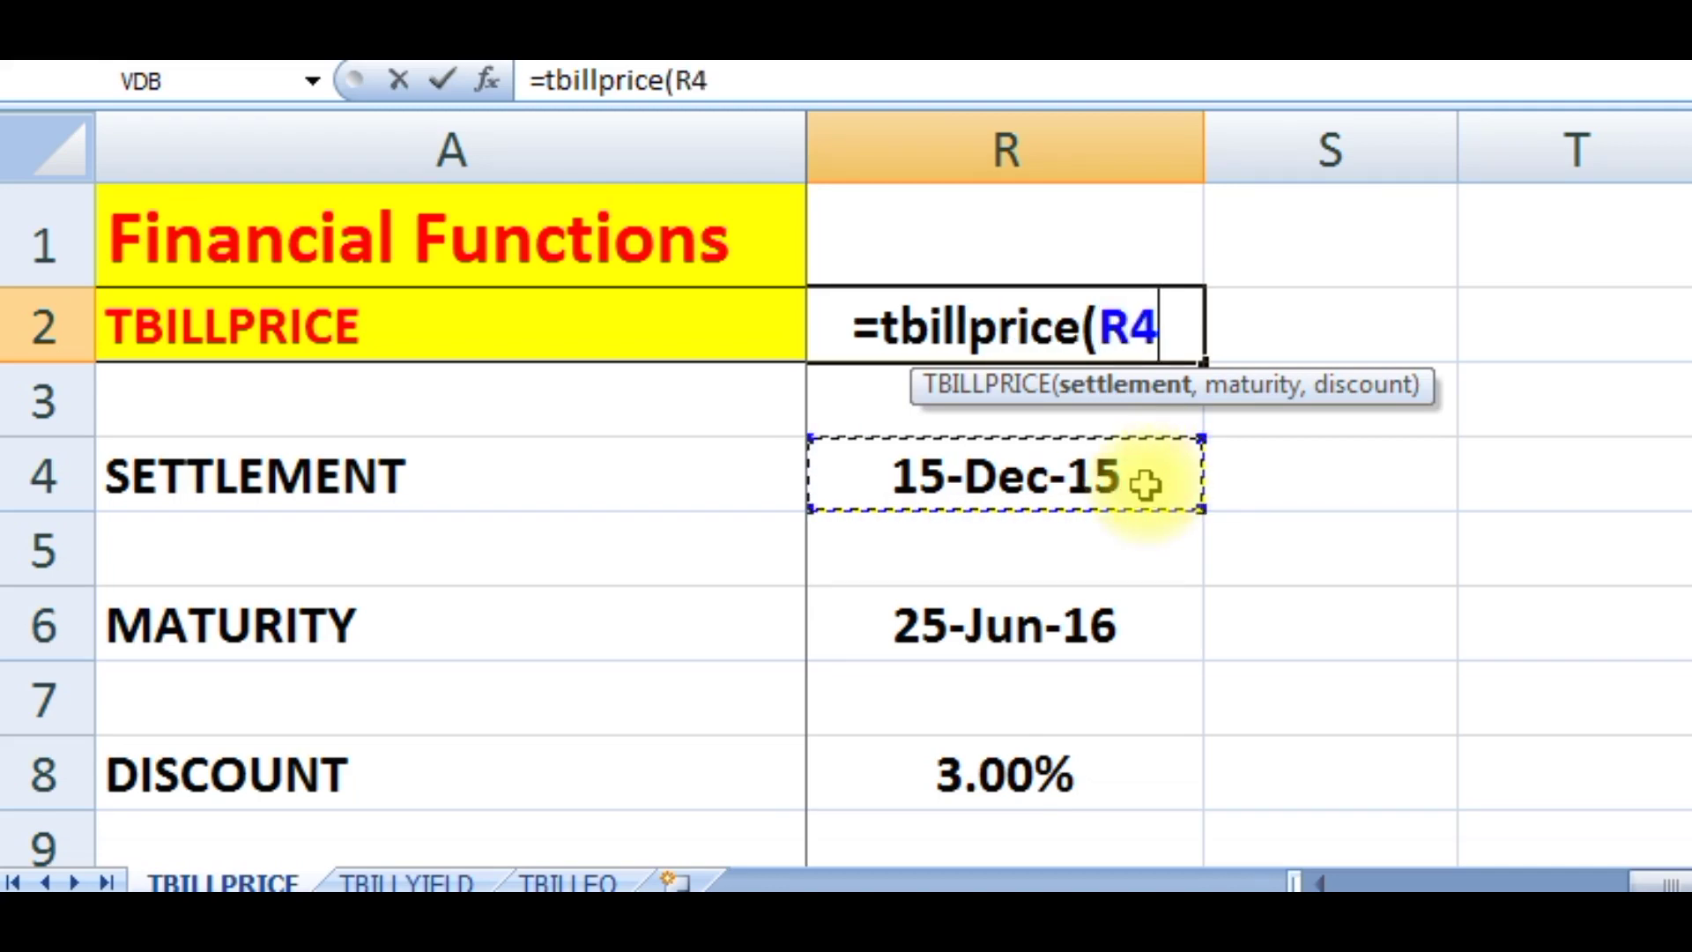
{"action": "type", "text": ","}
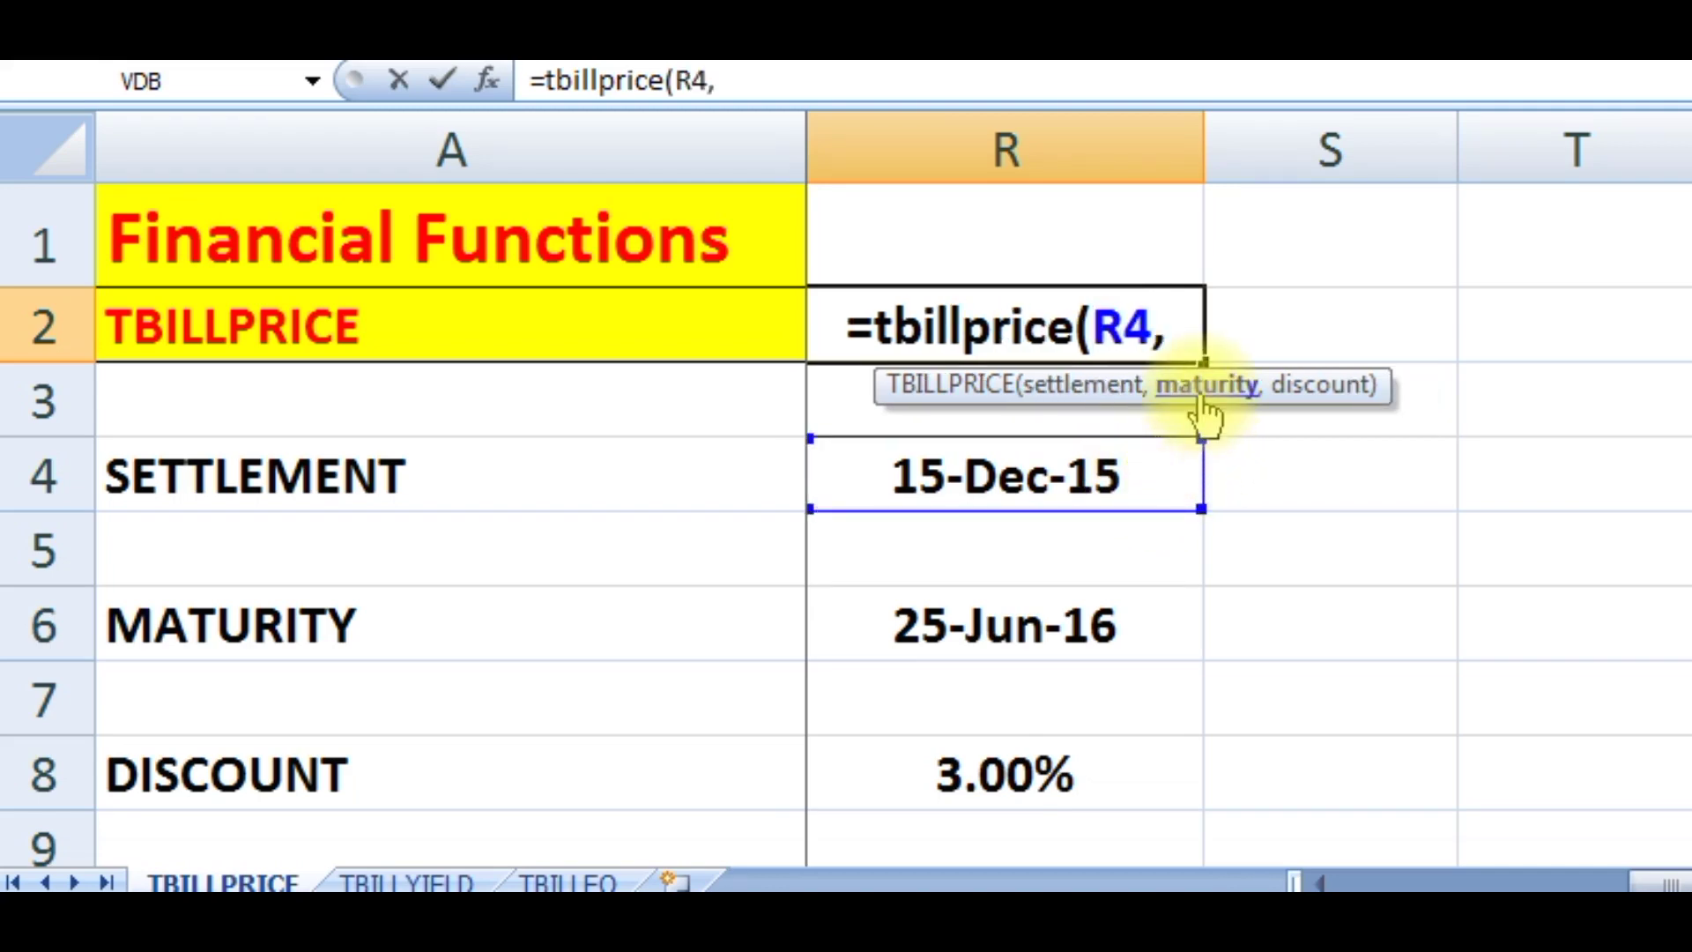
{"action": "left_click", "coordinate": [1060, 626]}
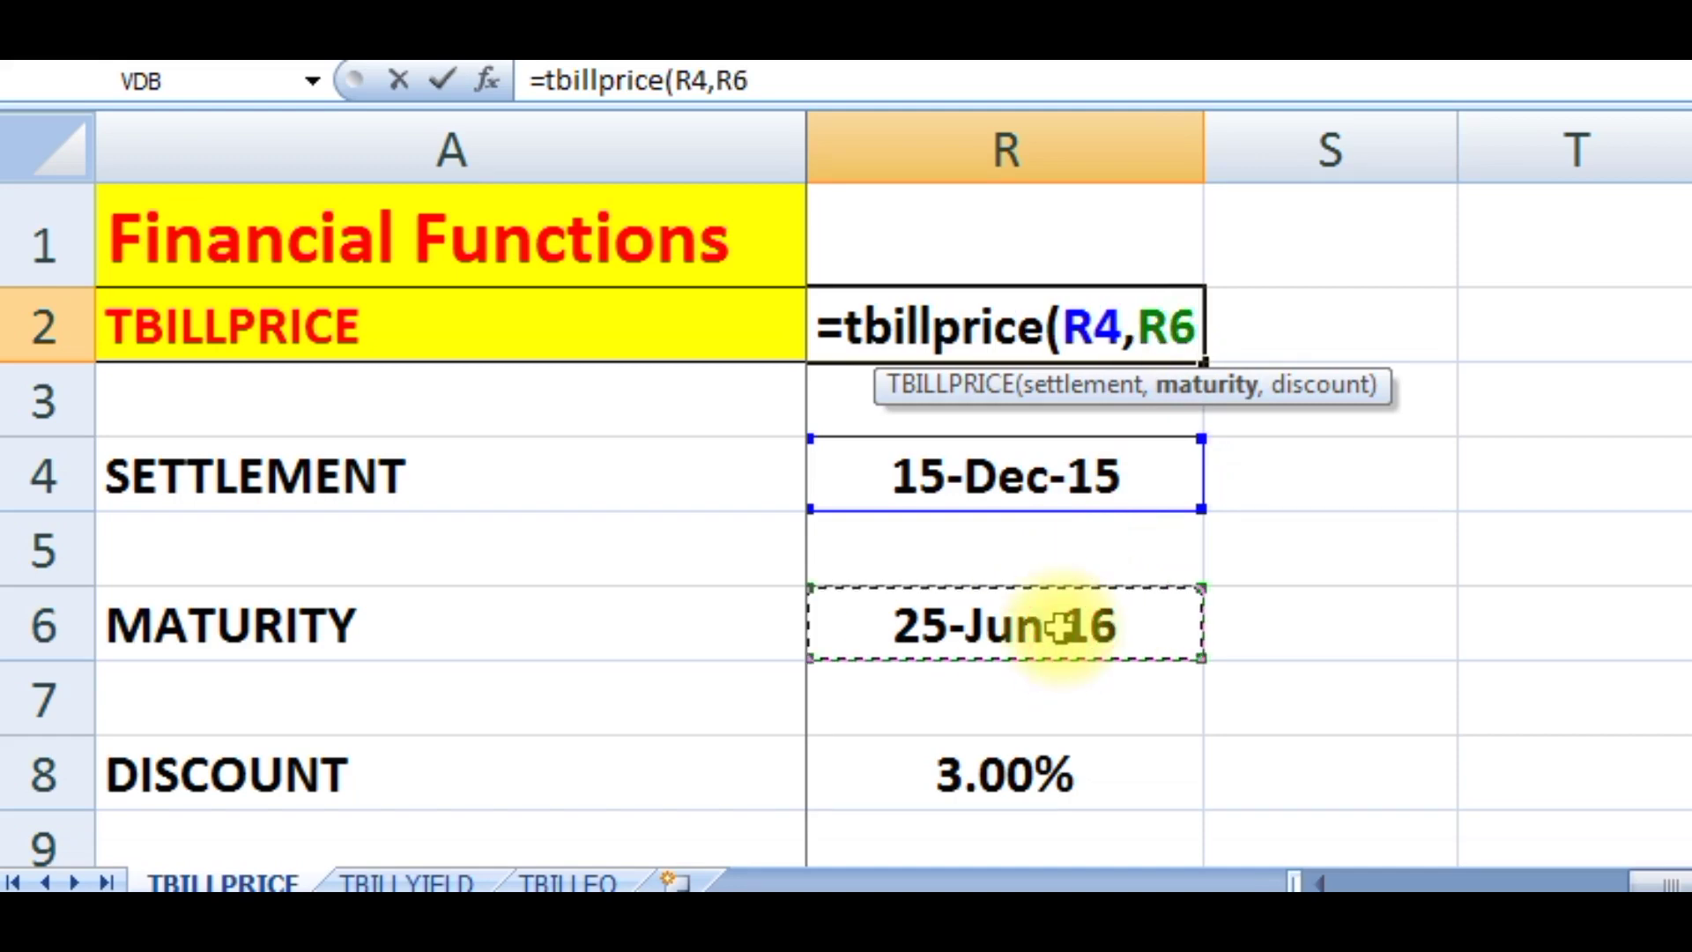
{"action": "type", "text": ","}
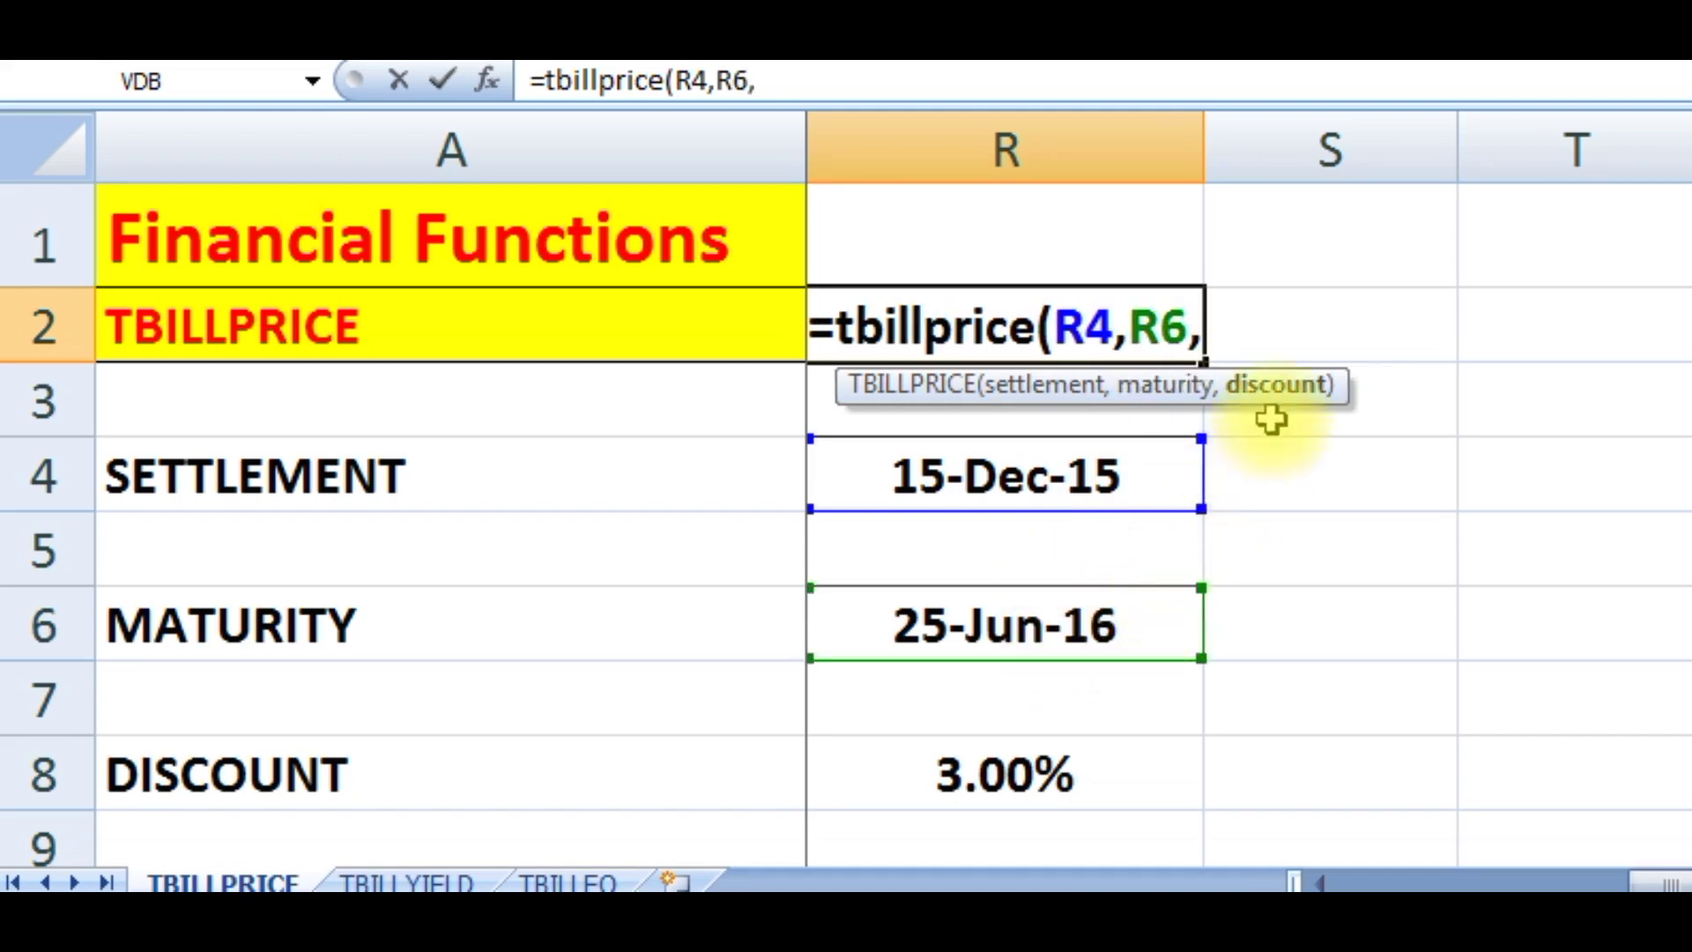
{"action": "left_click", "coordinate": [987, 776]}
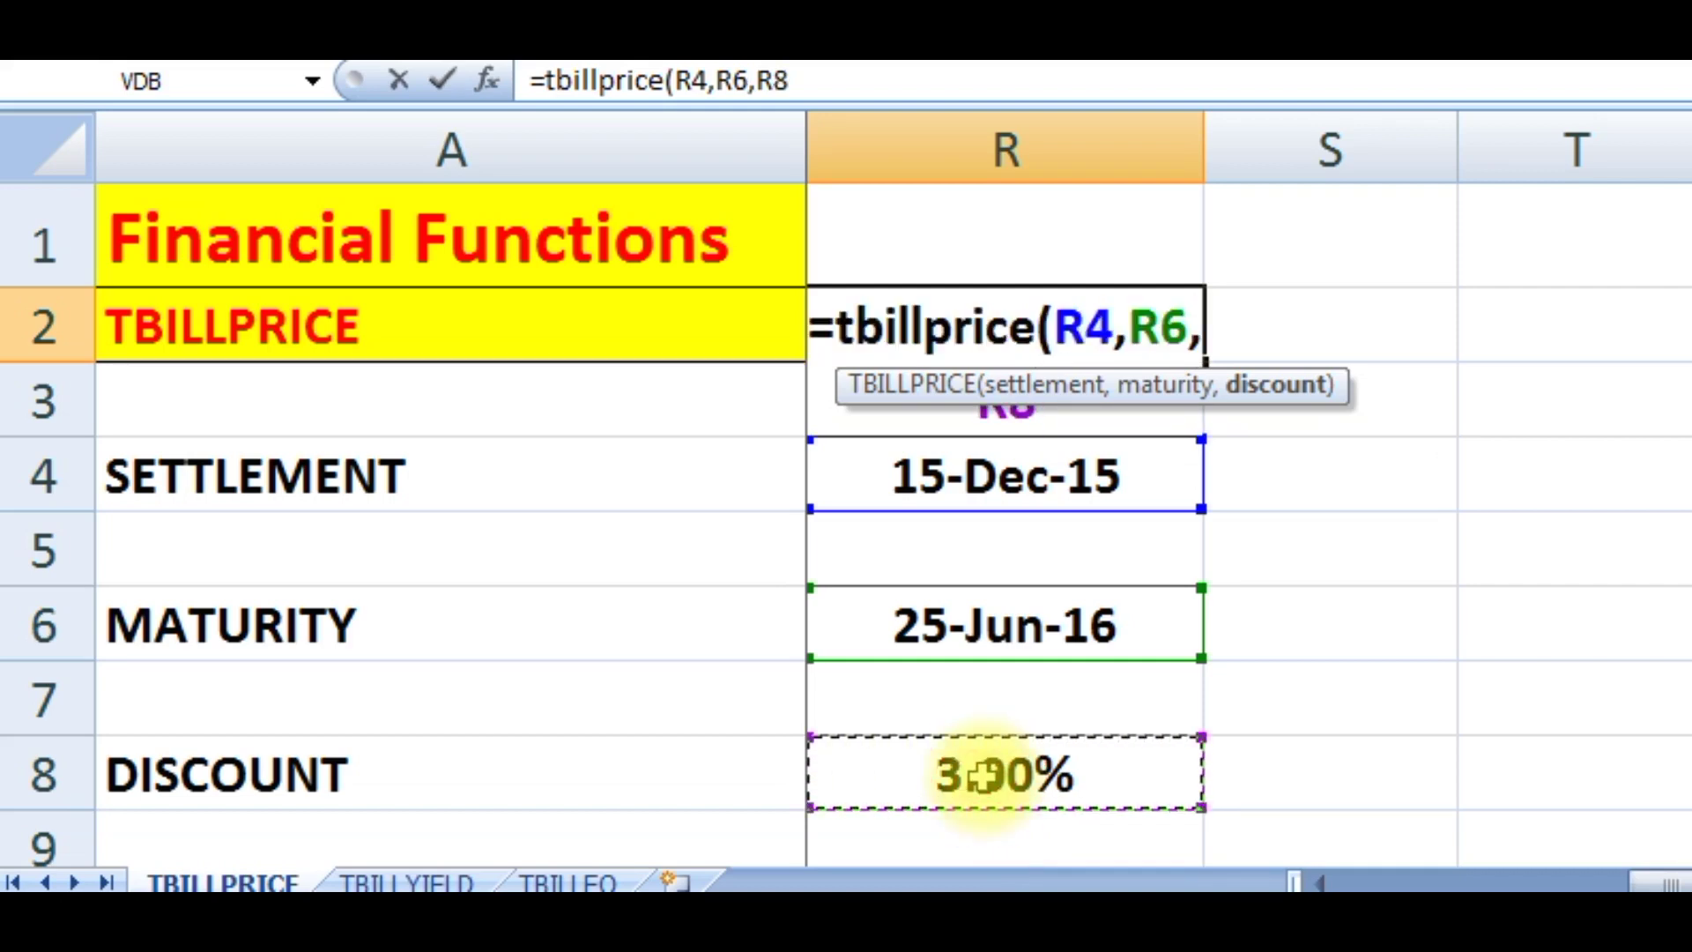
{"action": "type", "text": ")"}
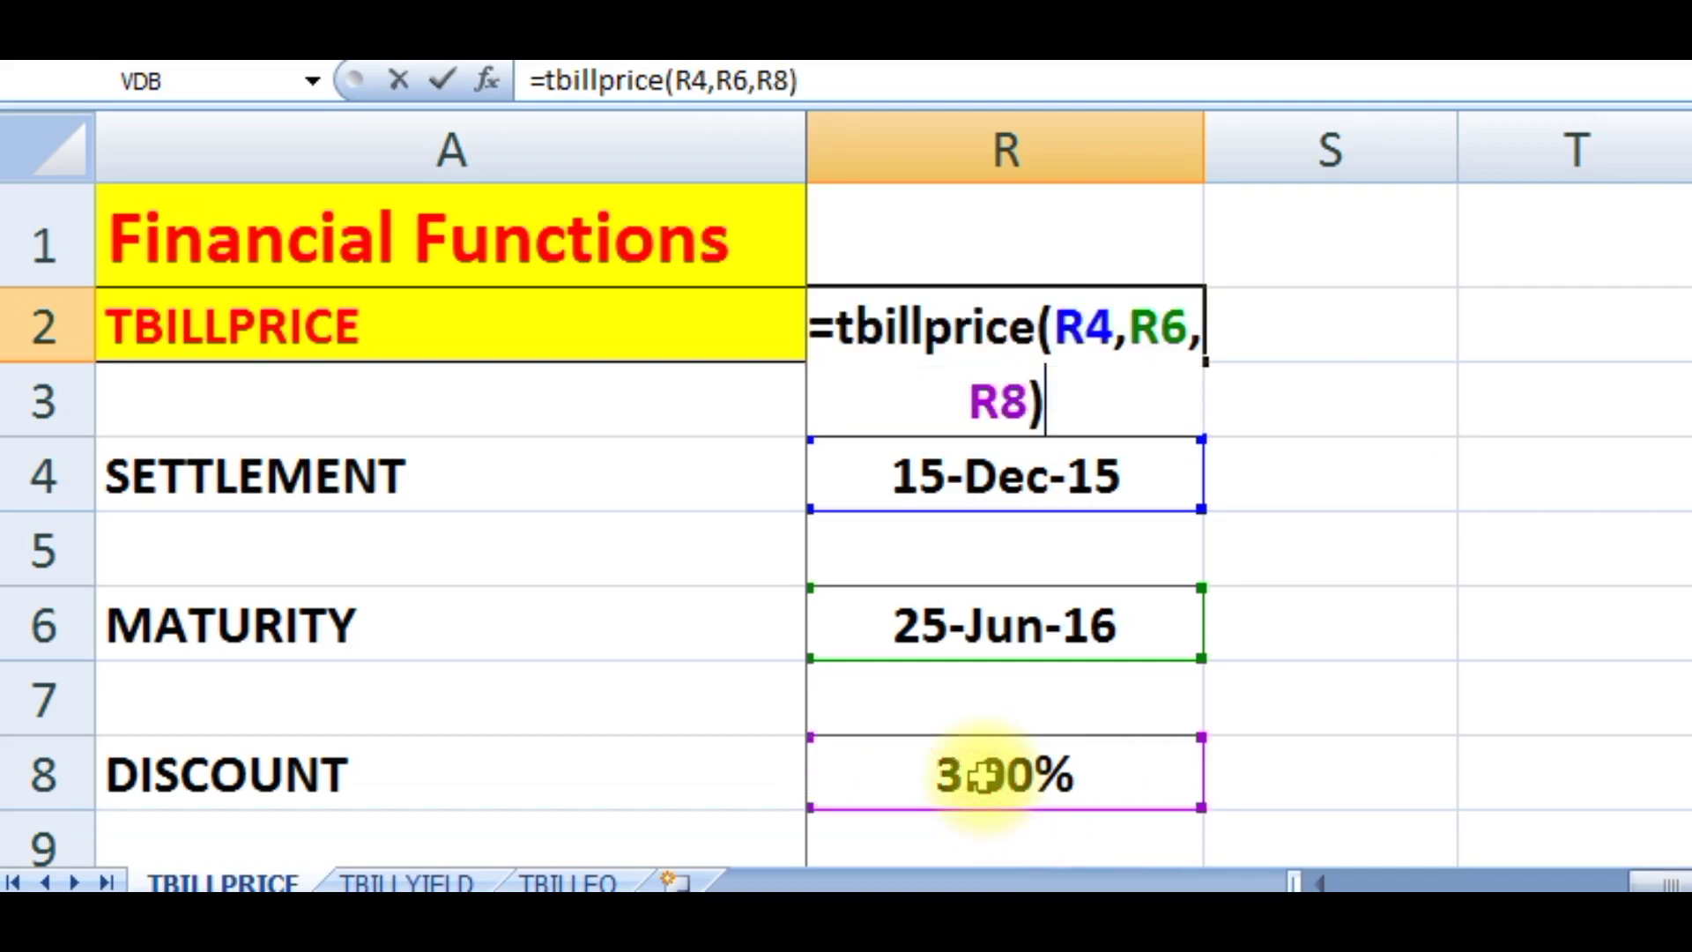
{"action": "key", "text": "Return"}
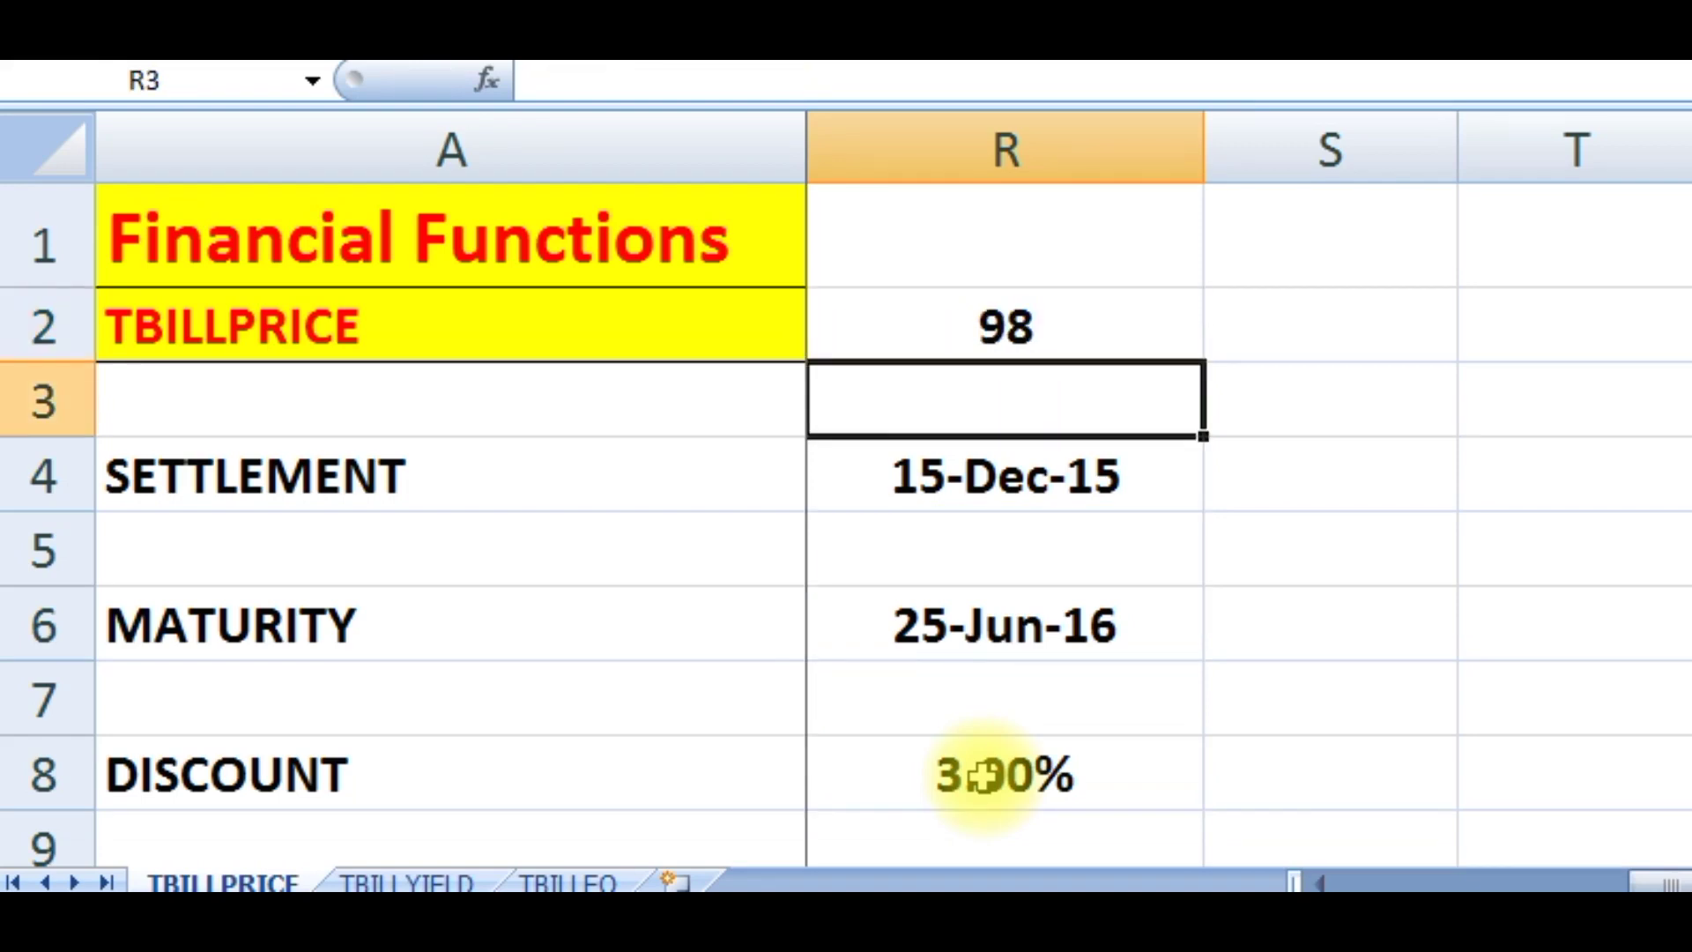
{"action": "left_click", "coordinate": [900, 337]}
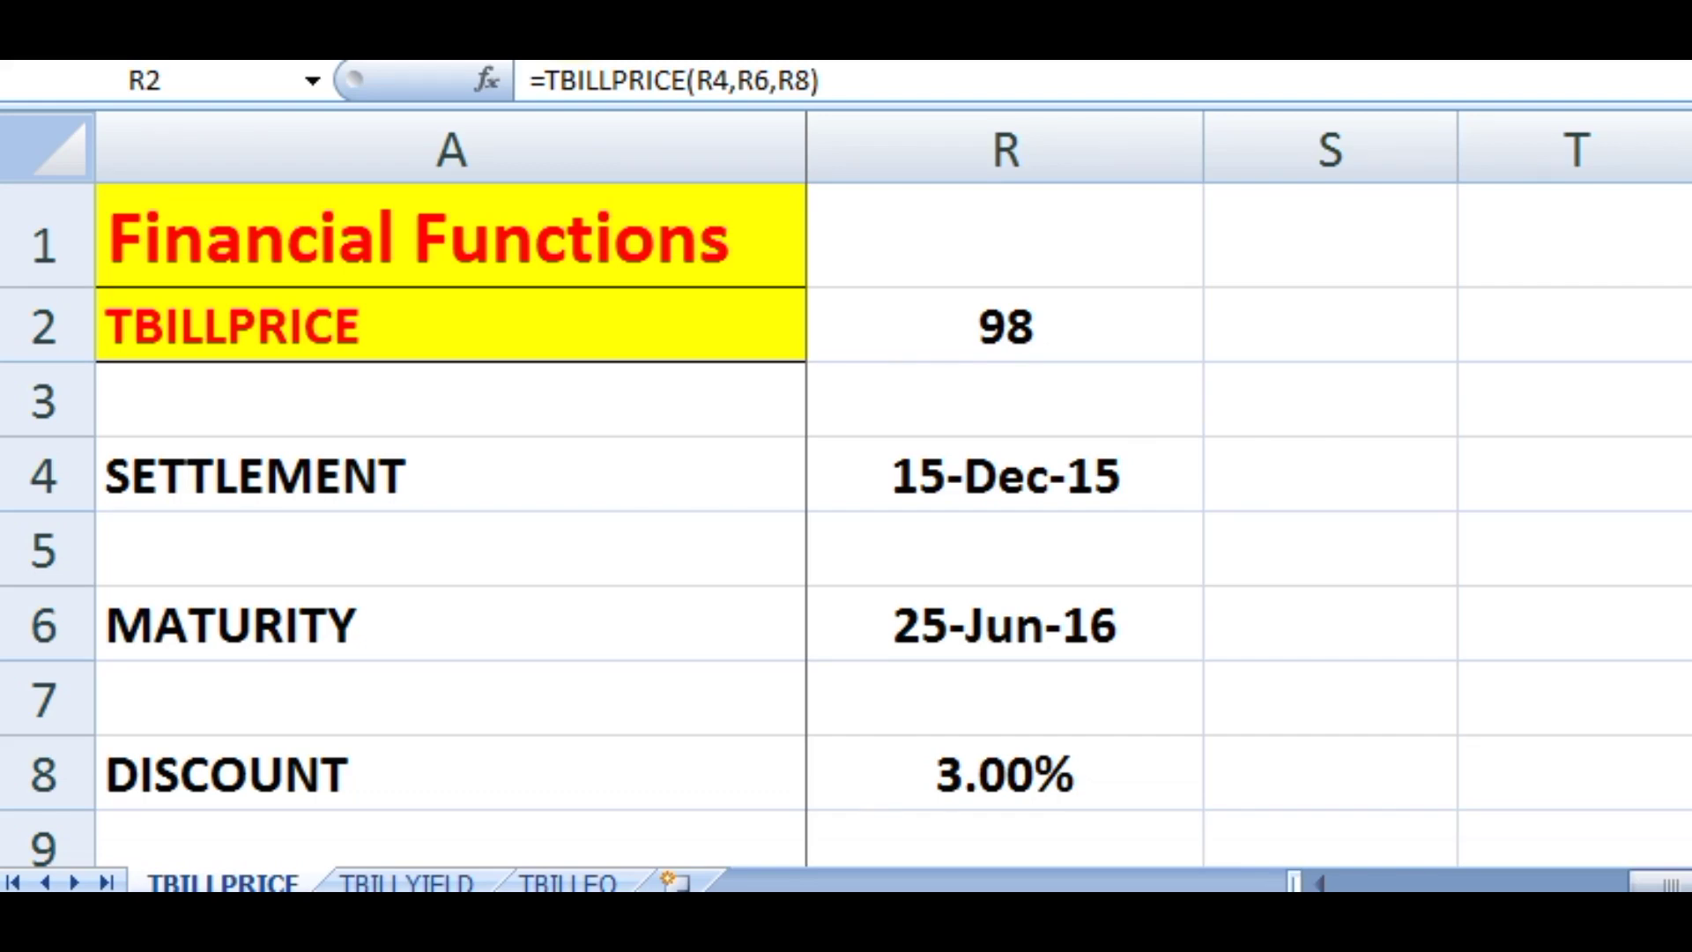
{"action": "left_click", "coordinate": [984, 614]}
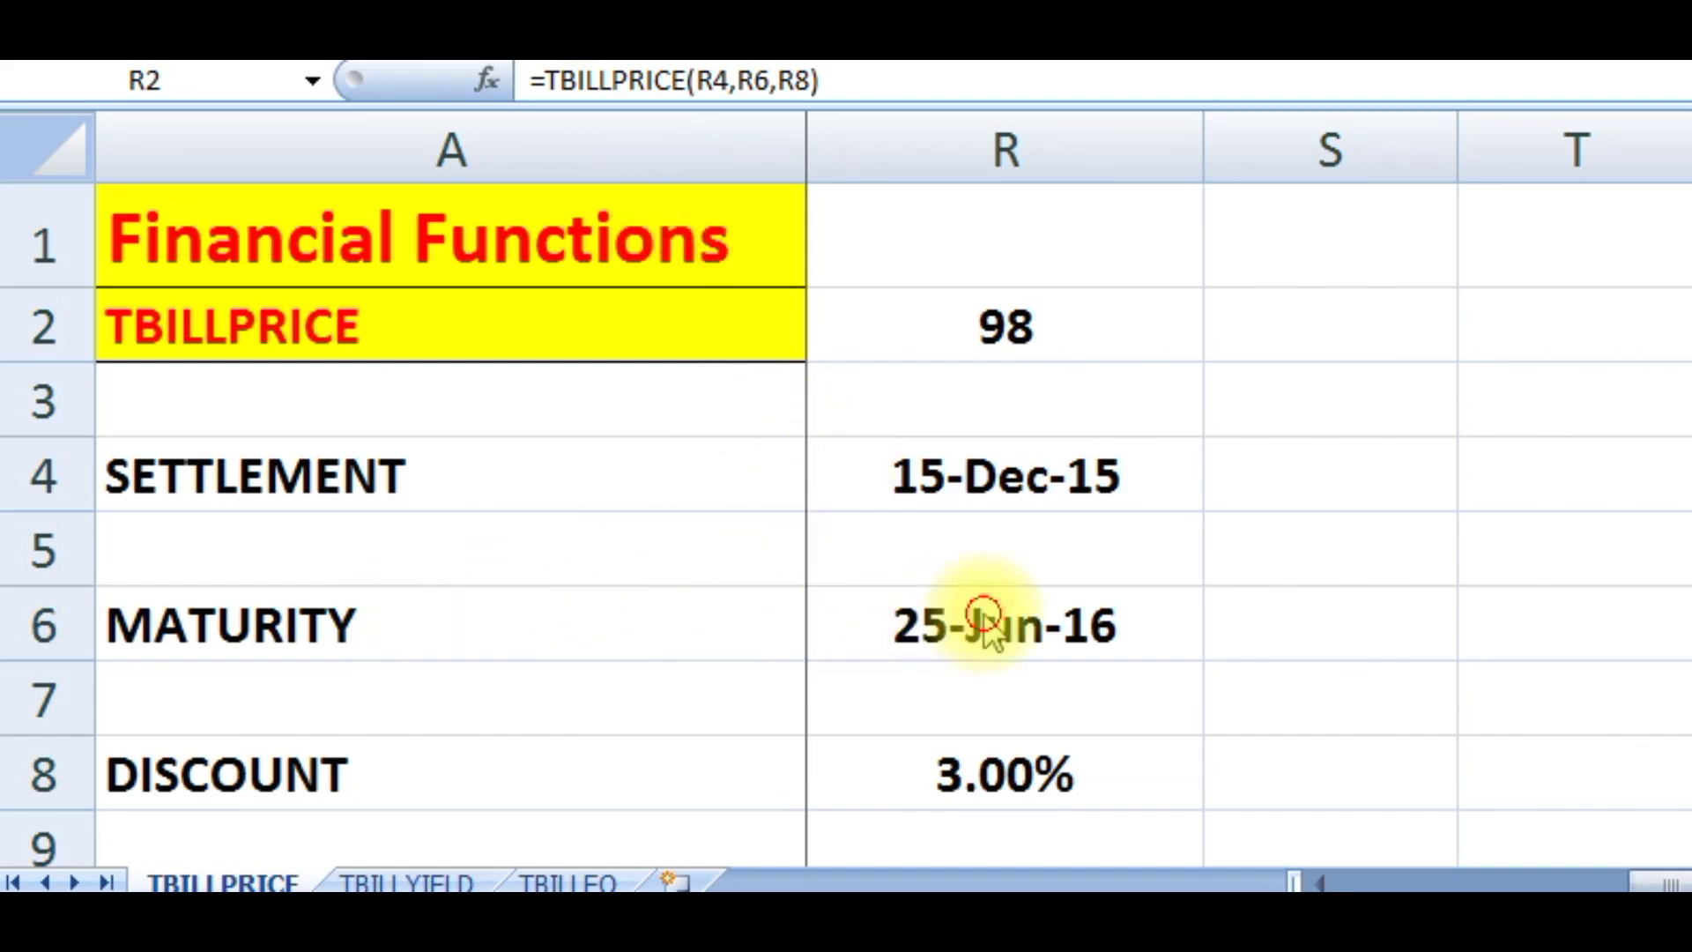
{"action": "double_click", "coordinate": [1025, 477]}
{"action": "left_click", "coordinate": [1144, 474]}
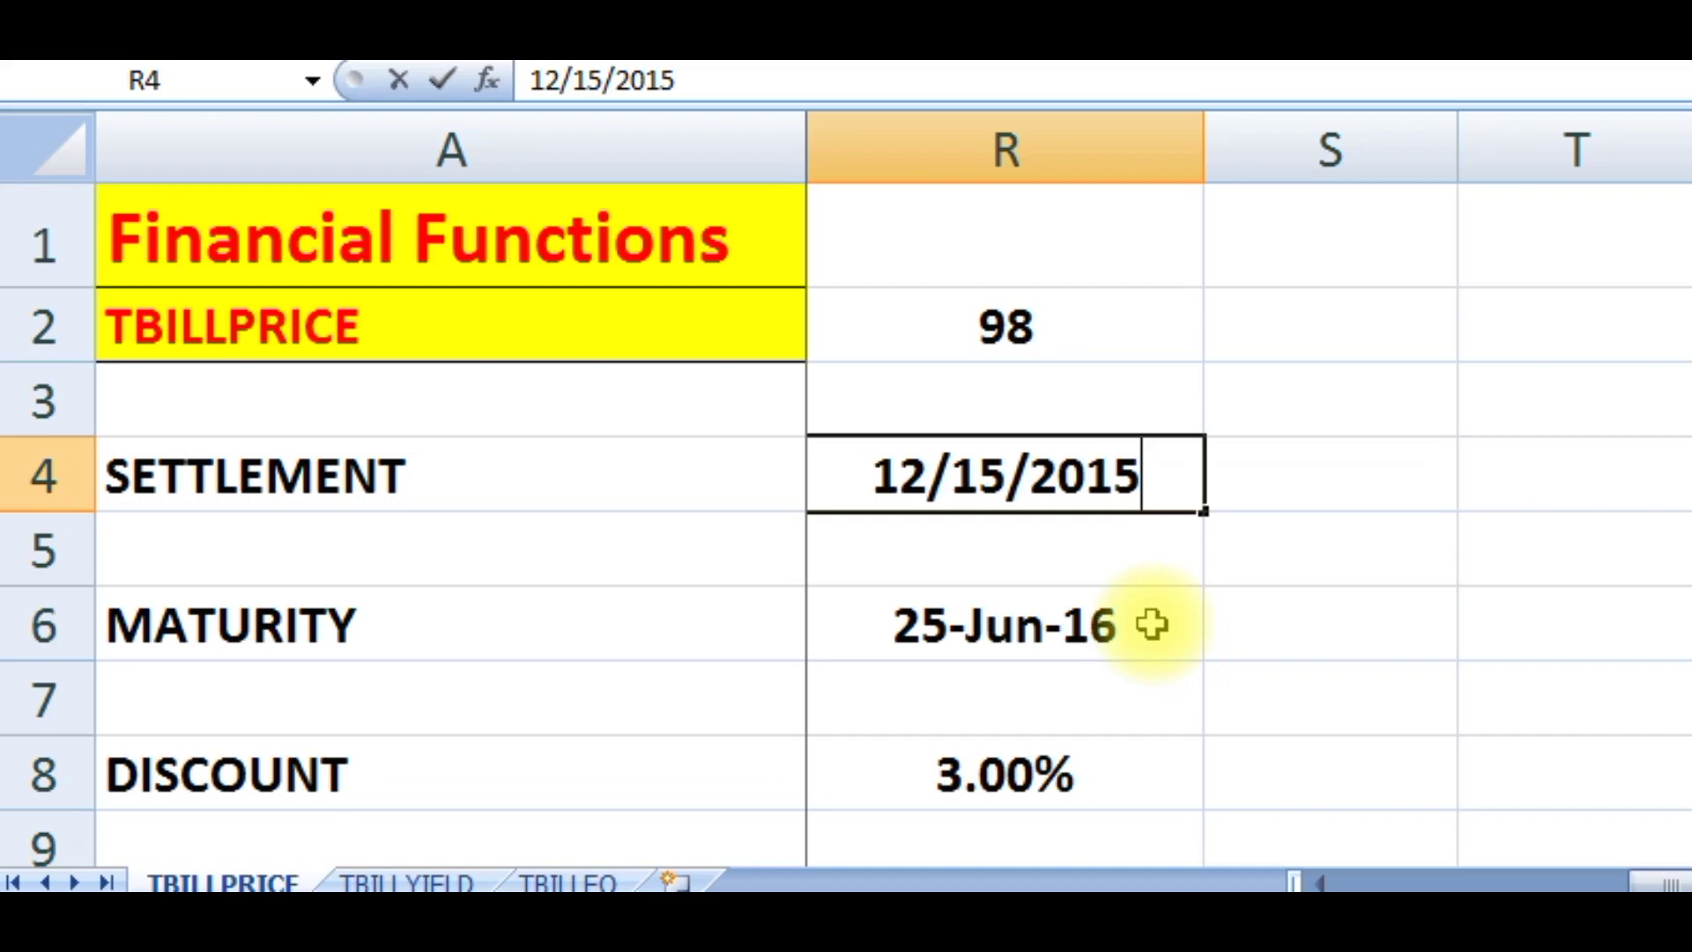
{"action": "key", "text": "BackSpace"}
{"action": "type", "text": "7"}
{"action": "key", "text": "Return"}
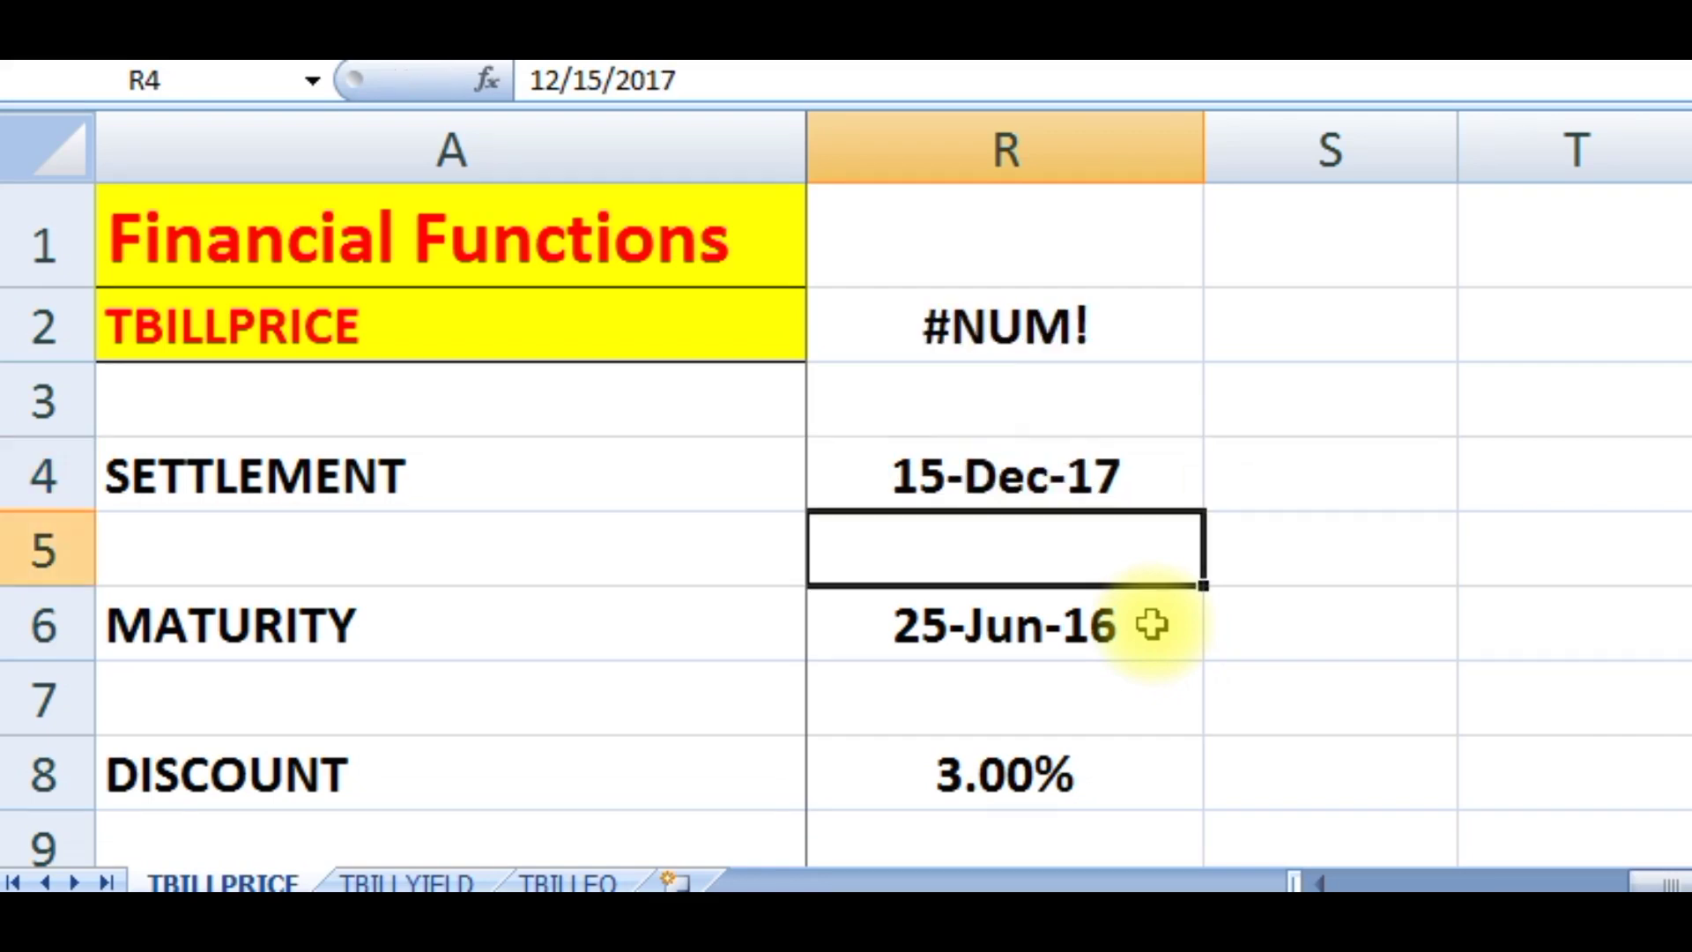
{"action": "left_click", "coordinate": [1058, 295]}
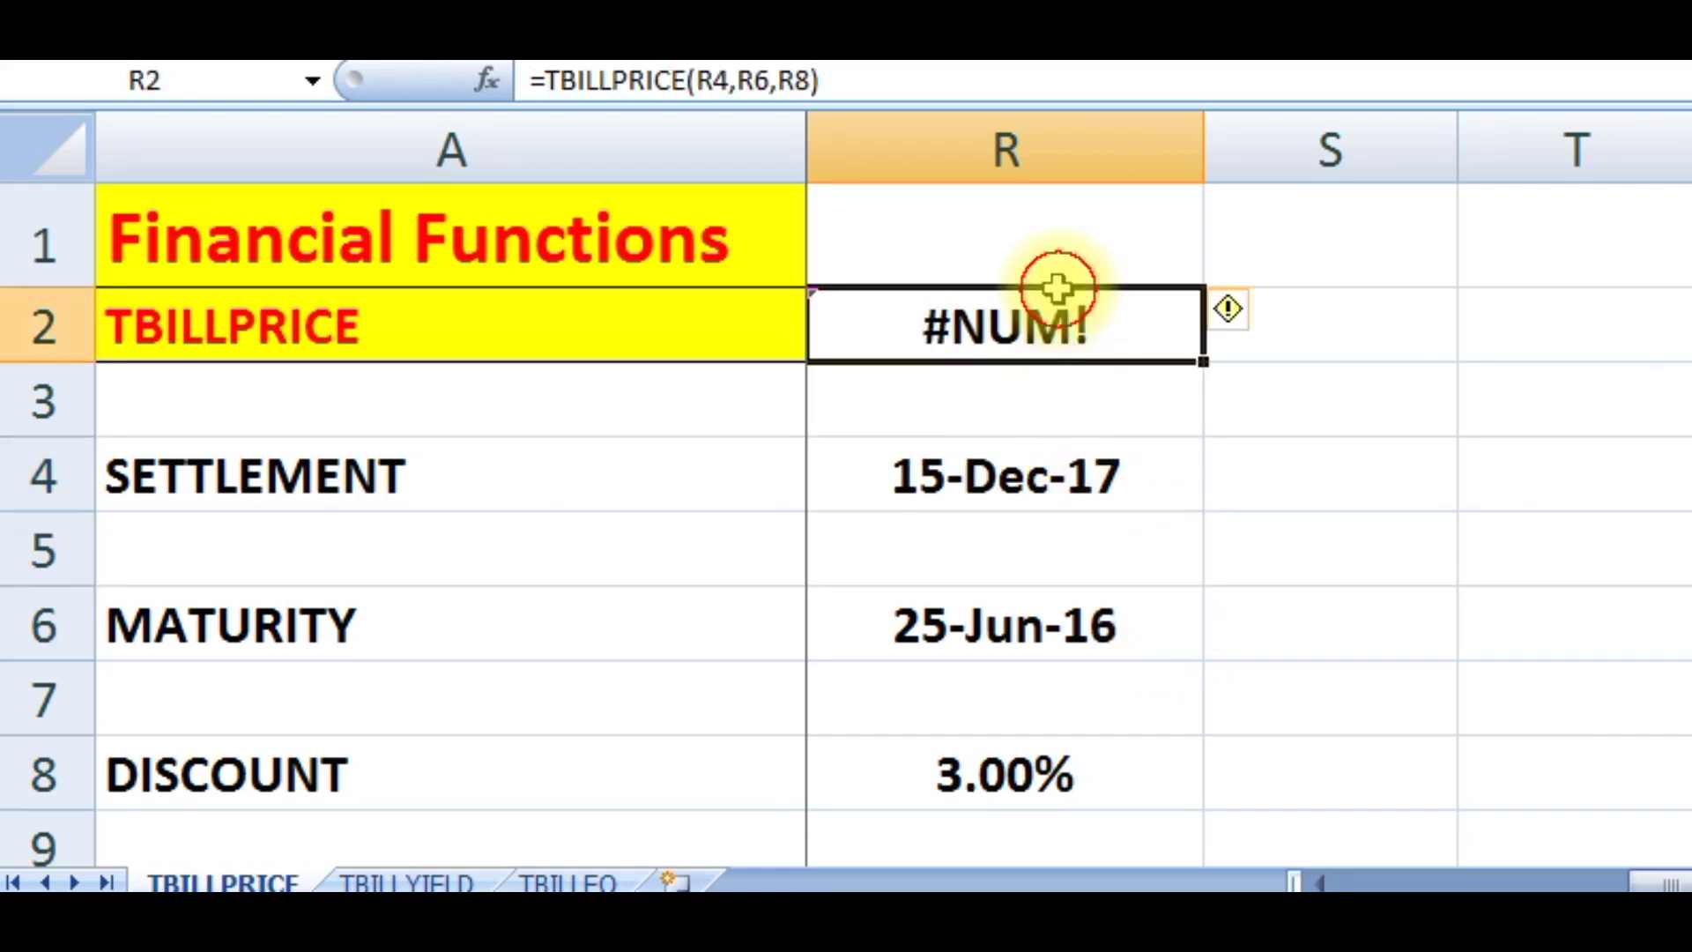
{"action": "key", "text": "ctrl+z"}
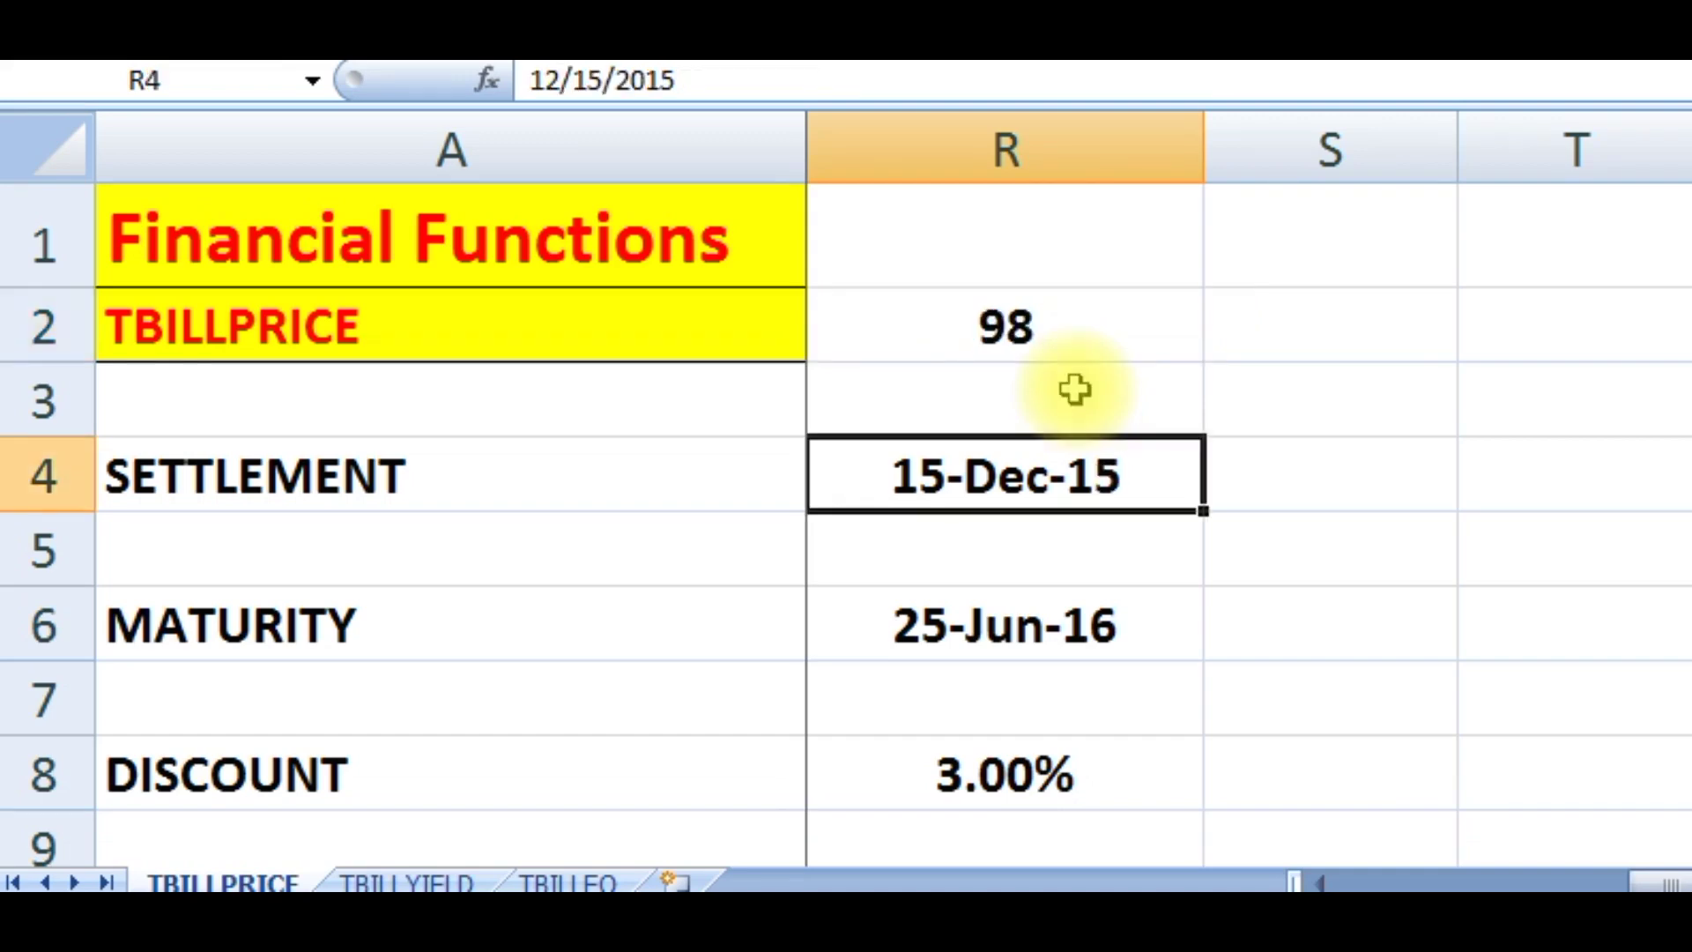
{"action": "left_click", "coordinate": [985, 636]}
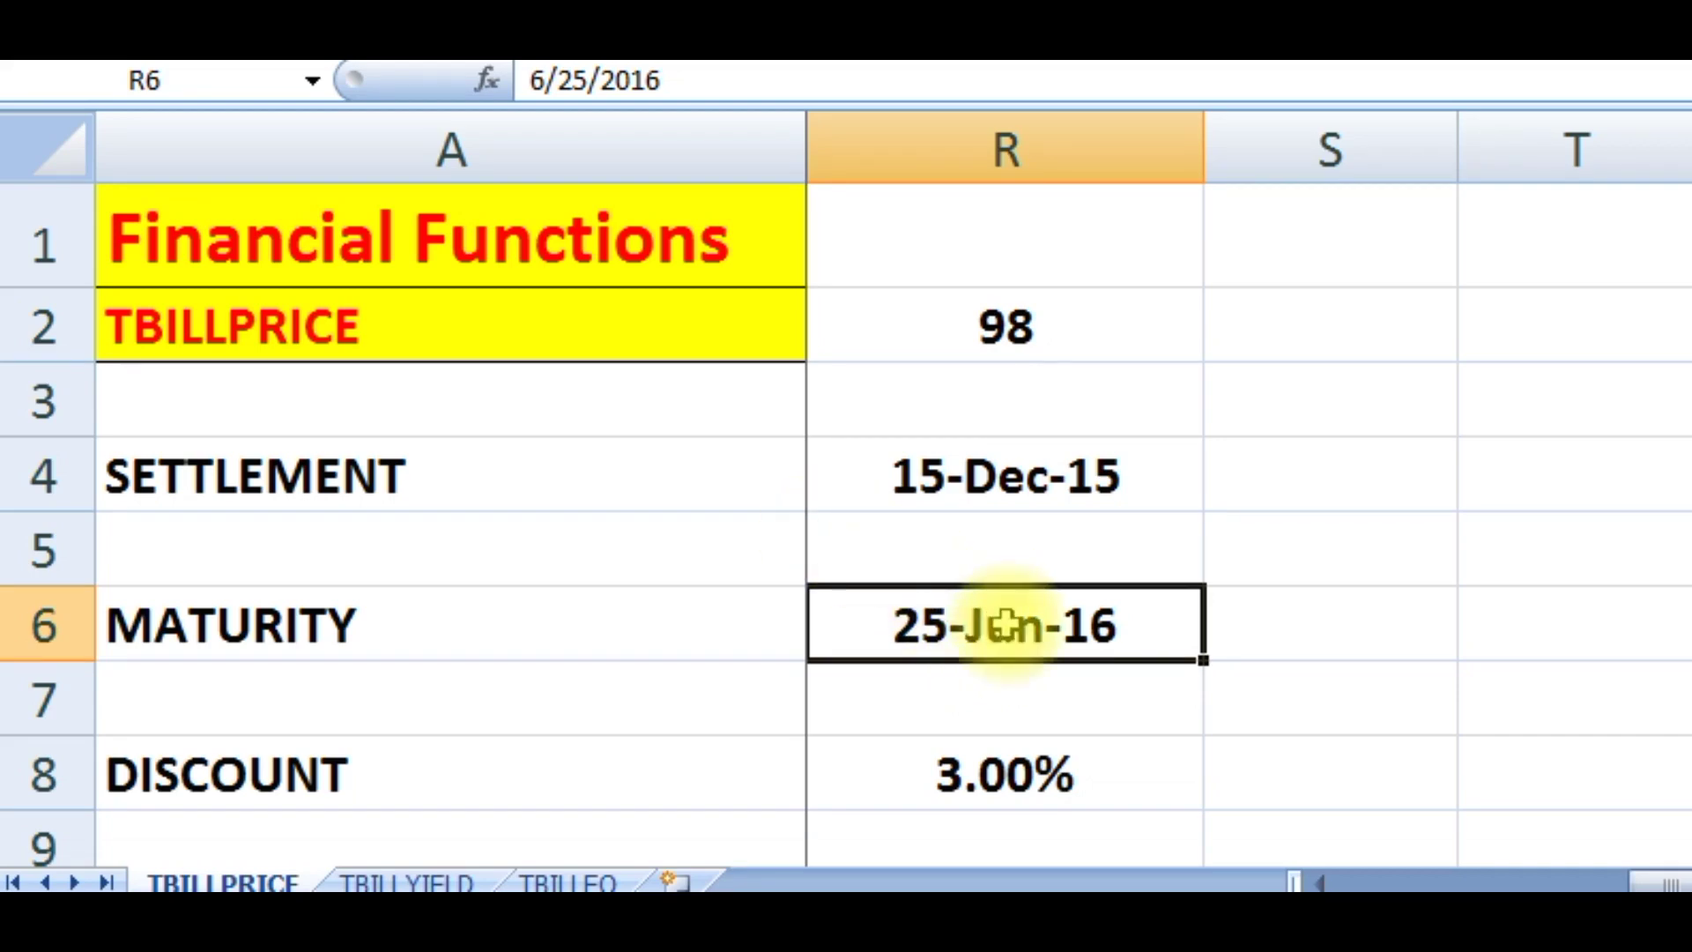
{"action": "double_click", "coordinate": [1128, 633]}
{"action": "key", "text": "BackSpace"}
{"action": "type", "text": "7"}
{"action": "key", "text": "Return"}
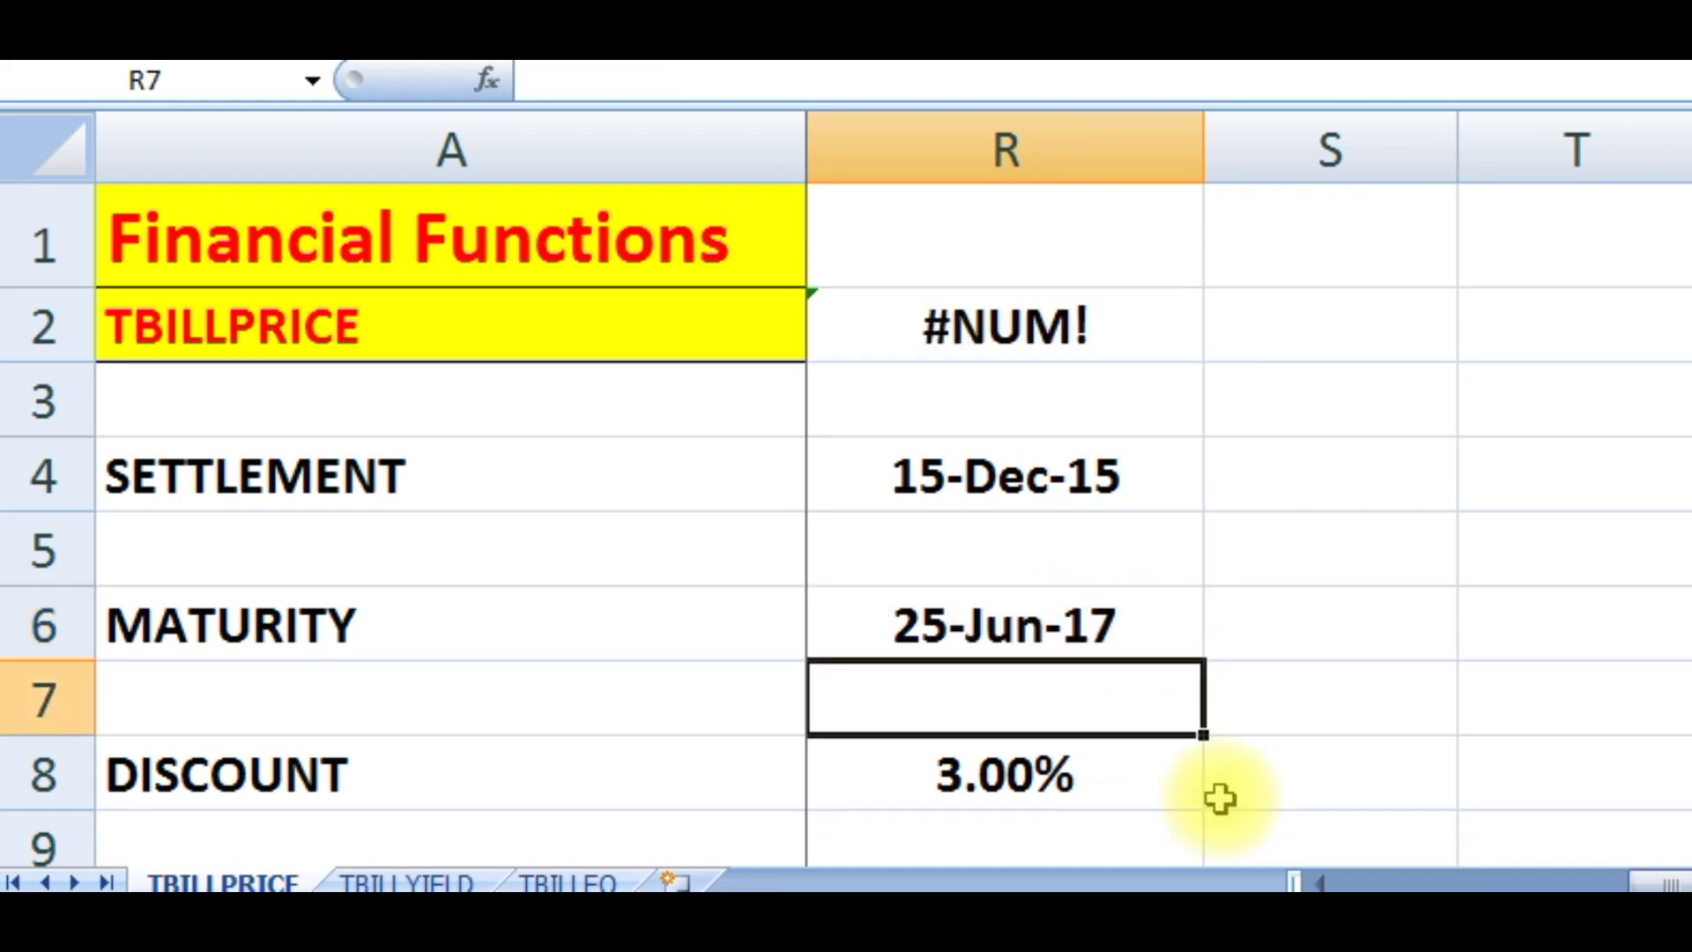
{"action": "left_click", "coordinate": [1133, 352]}
{"action": "key", "text": "ctrl+z"}
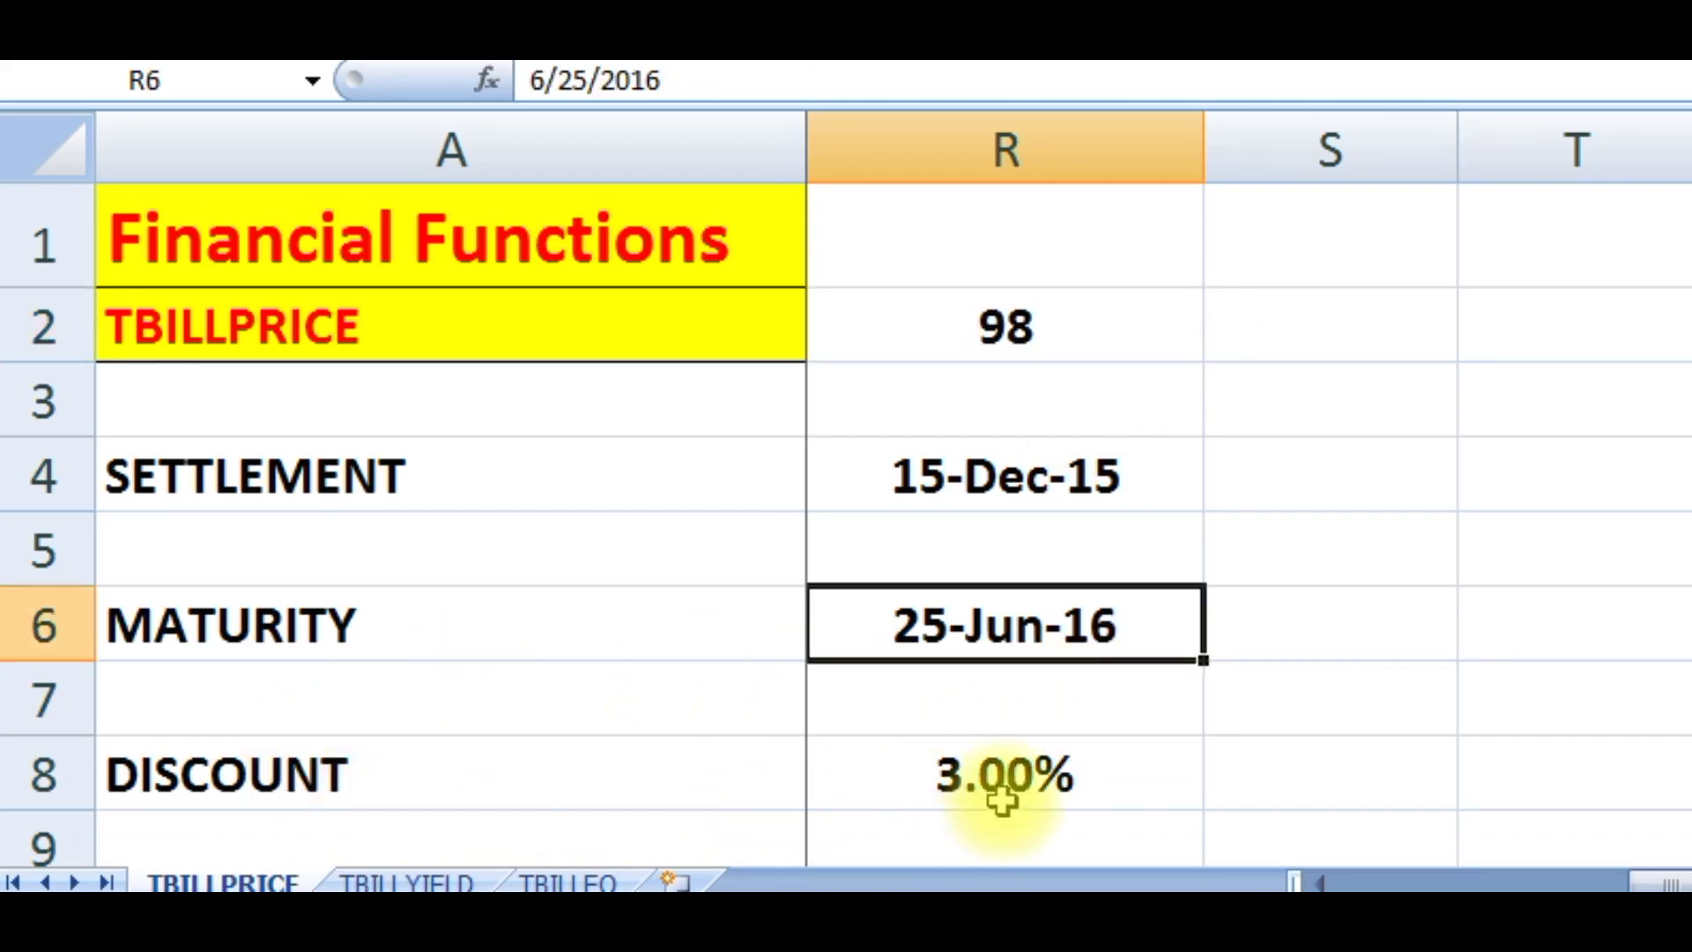
Enter -3% in R8 to get #NUM! in R2, then undo to restore the 3% discount.
{"action": "left_click", "coordinate": [1003, 779]}
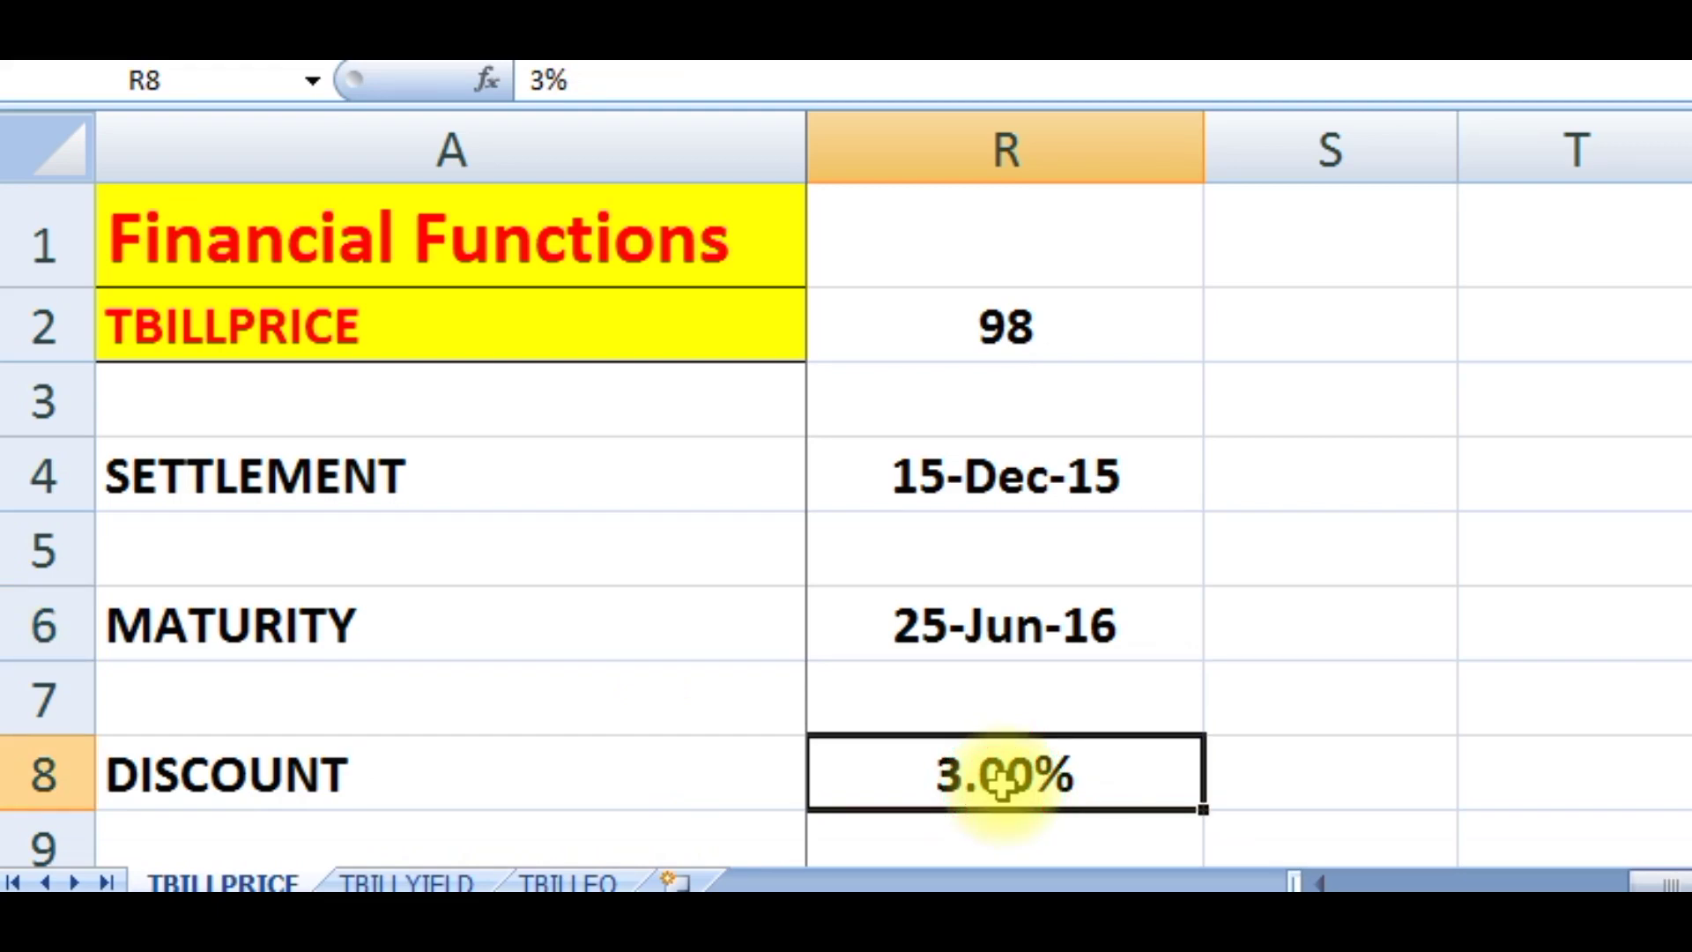
{"action": "key", "text": "BackSpace"}
{"action": "type", "text": "-3%"}
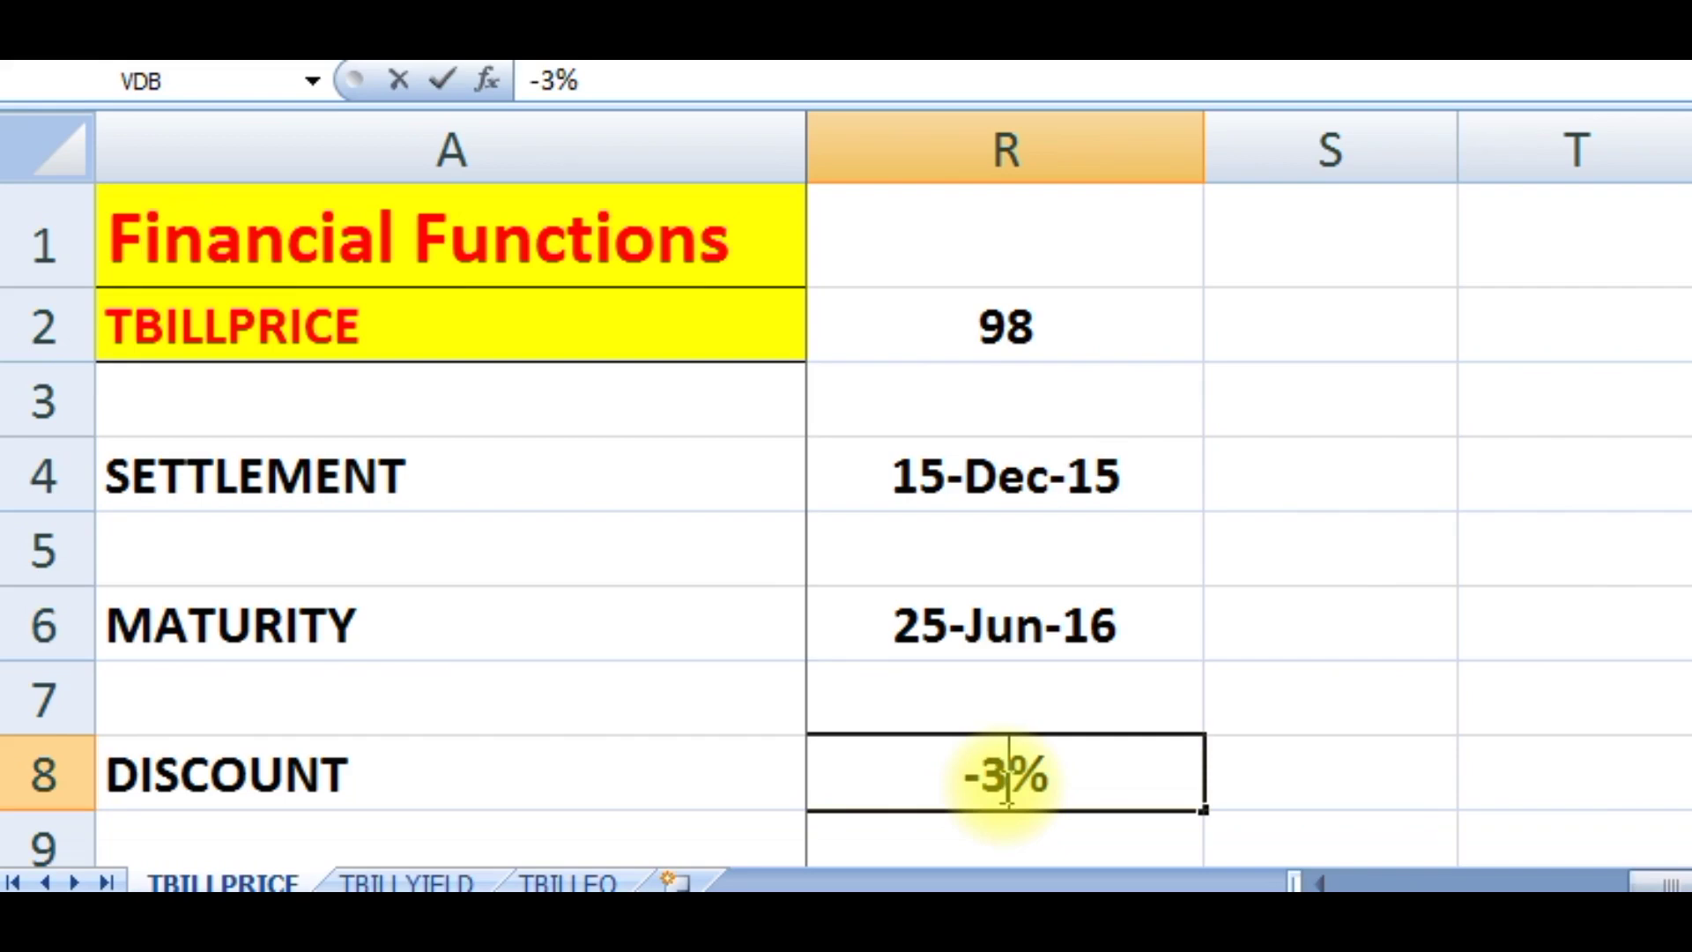
{"action": "key", "text": "Return"}
{"action": "scroll", "coordinate": [1186, 674], "scroll_direction": "up", "scroll_amount": 1}
{"action": "left_click", "coordinate": [987, 344]}
{"action": "key", "text": "ctrl+z"}
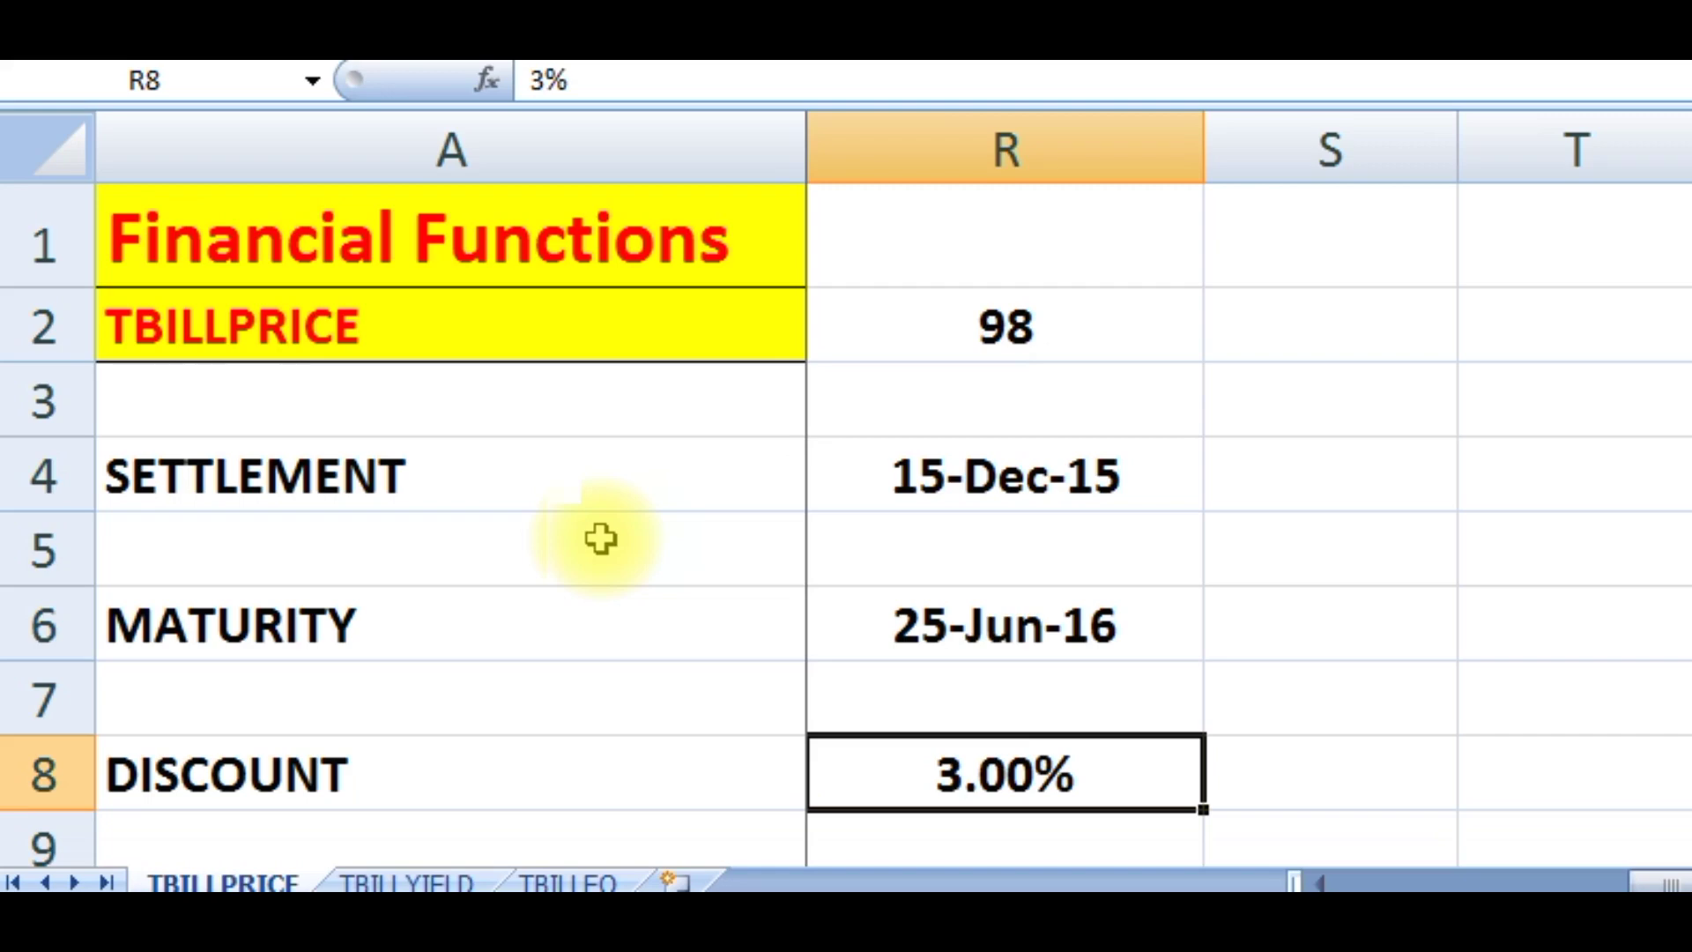
{"action": "left_click", "coordinate": [889, 476]}
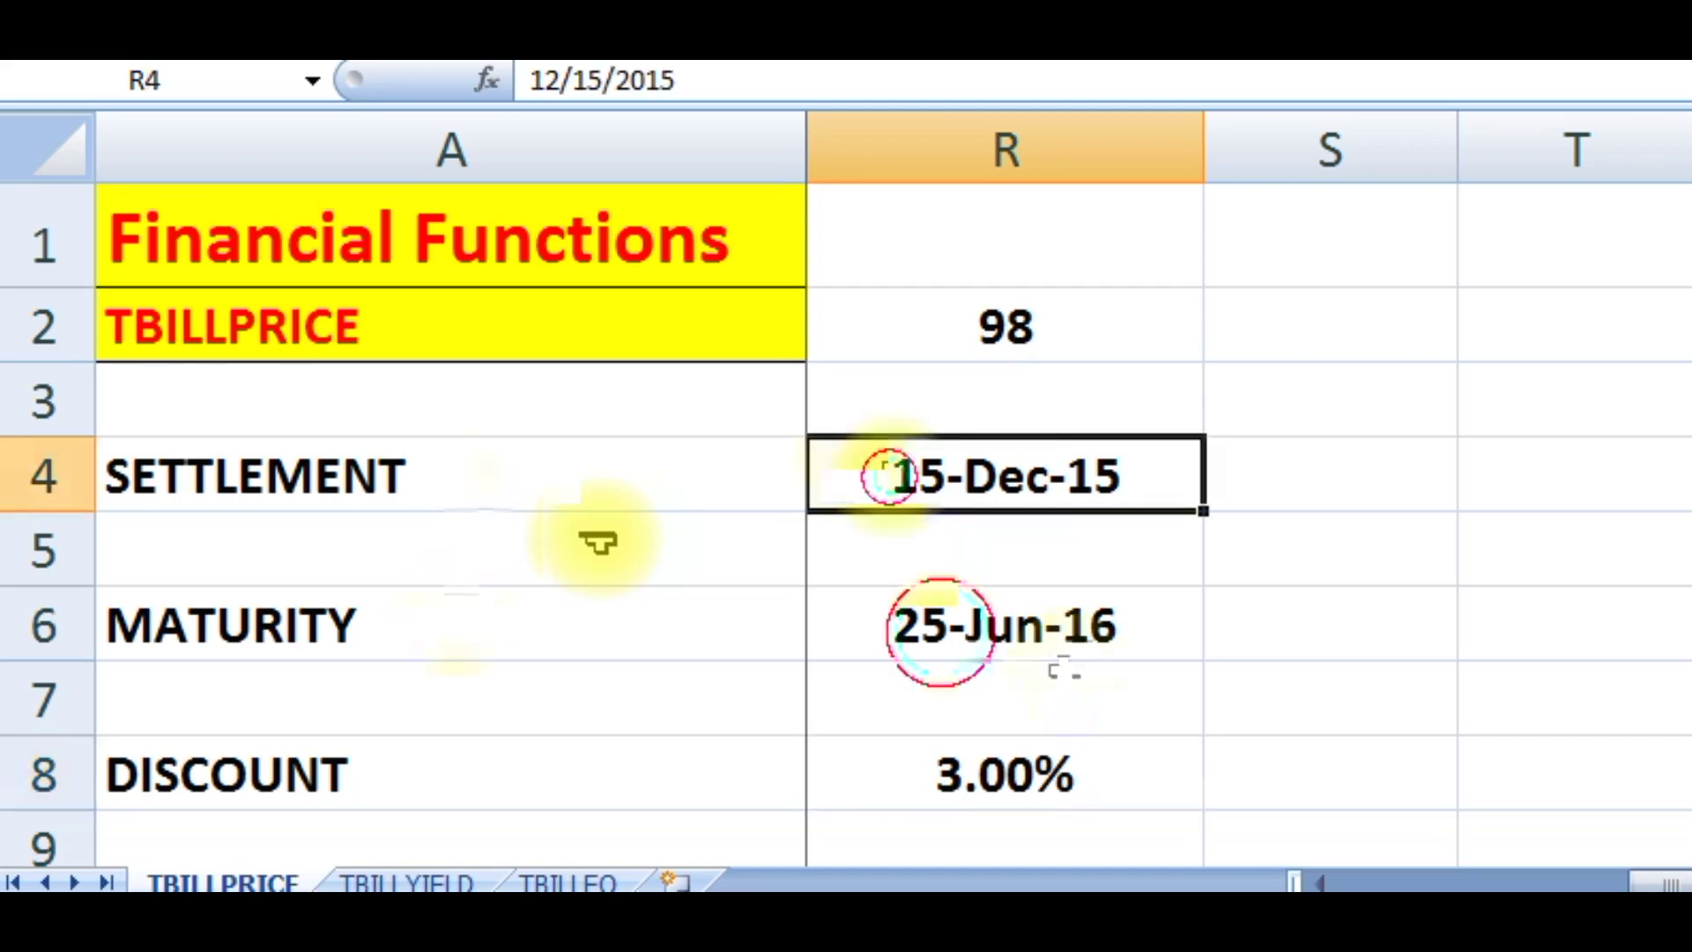
Start editing the maturity date in R6 to enter the invalid date 16/25/2016.
{"action": "left_click", "coordinate": [941, 625]}
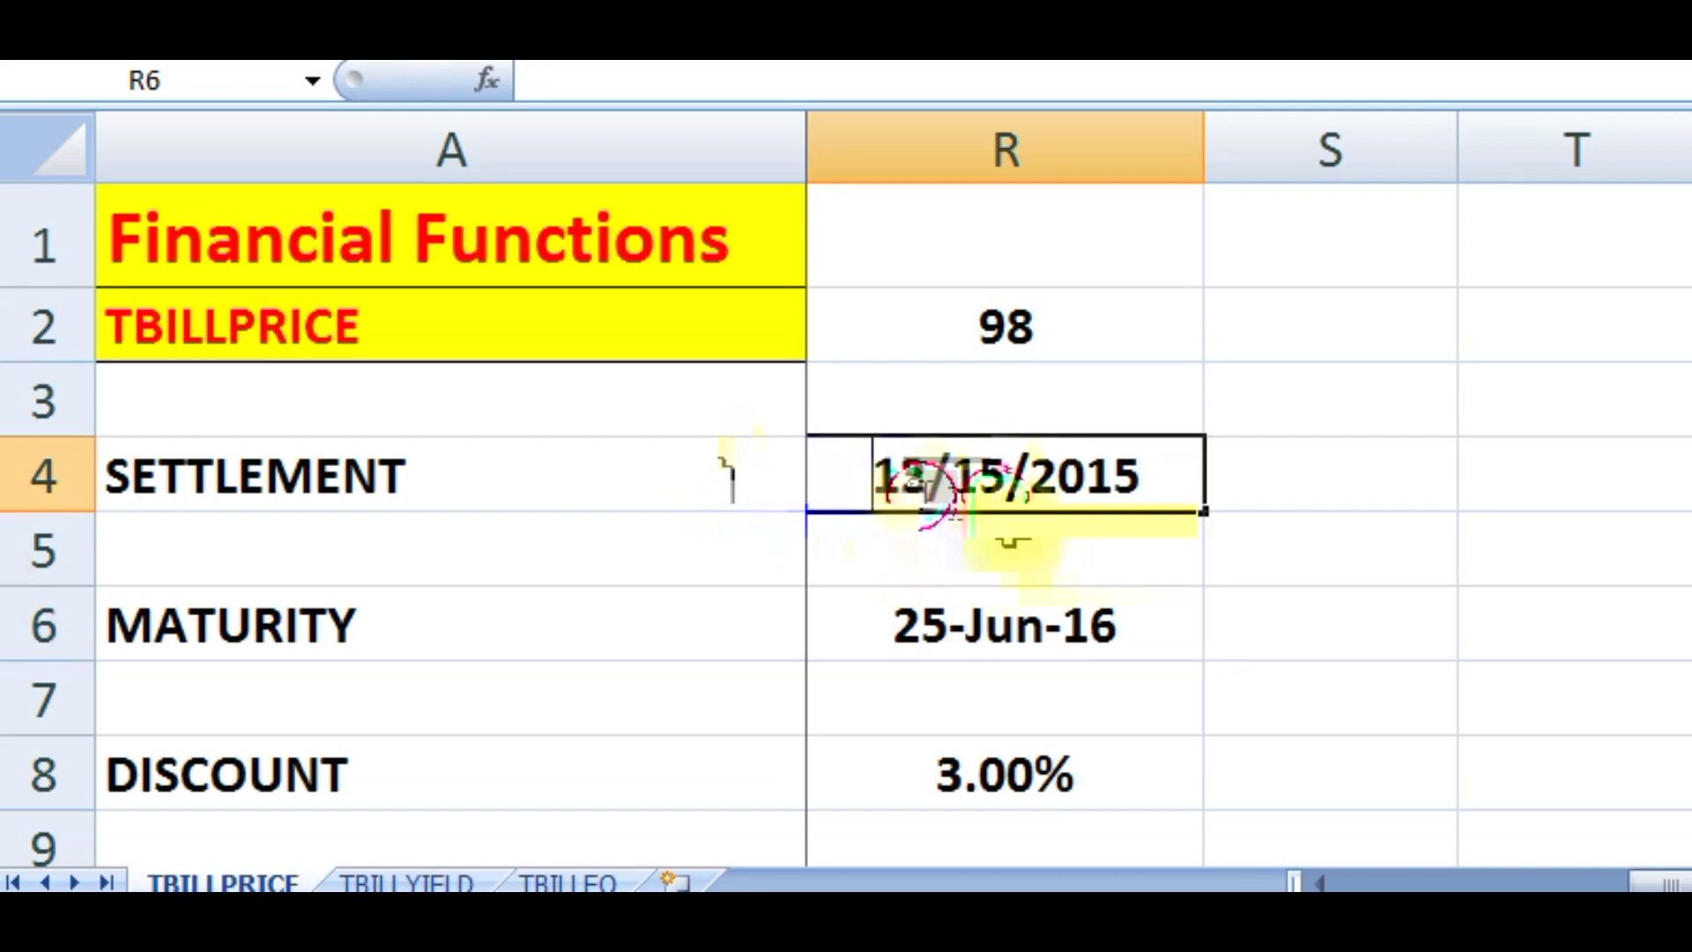
{"action": "double_click", "coordinate": [911, 504]}
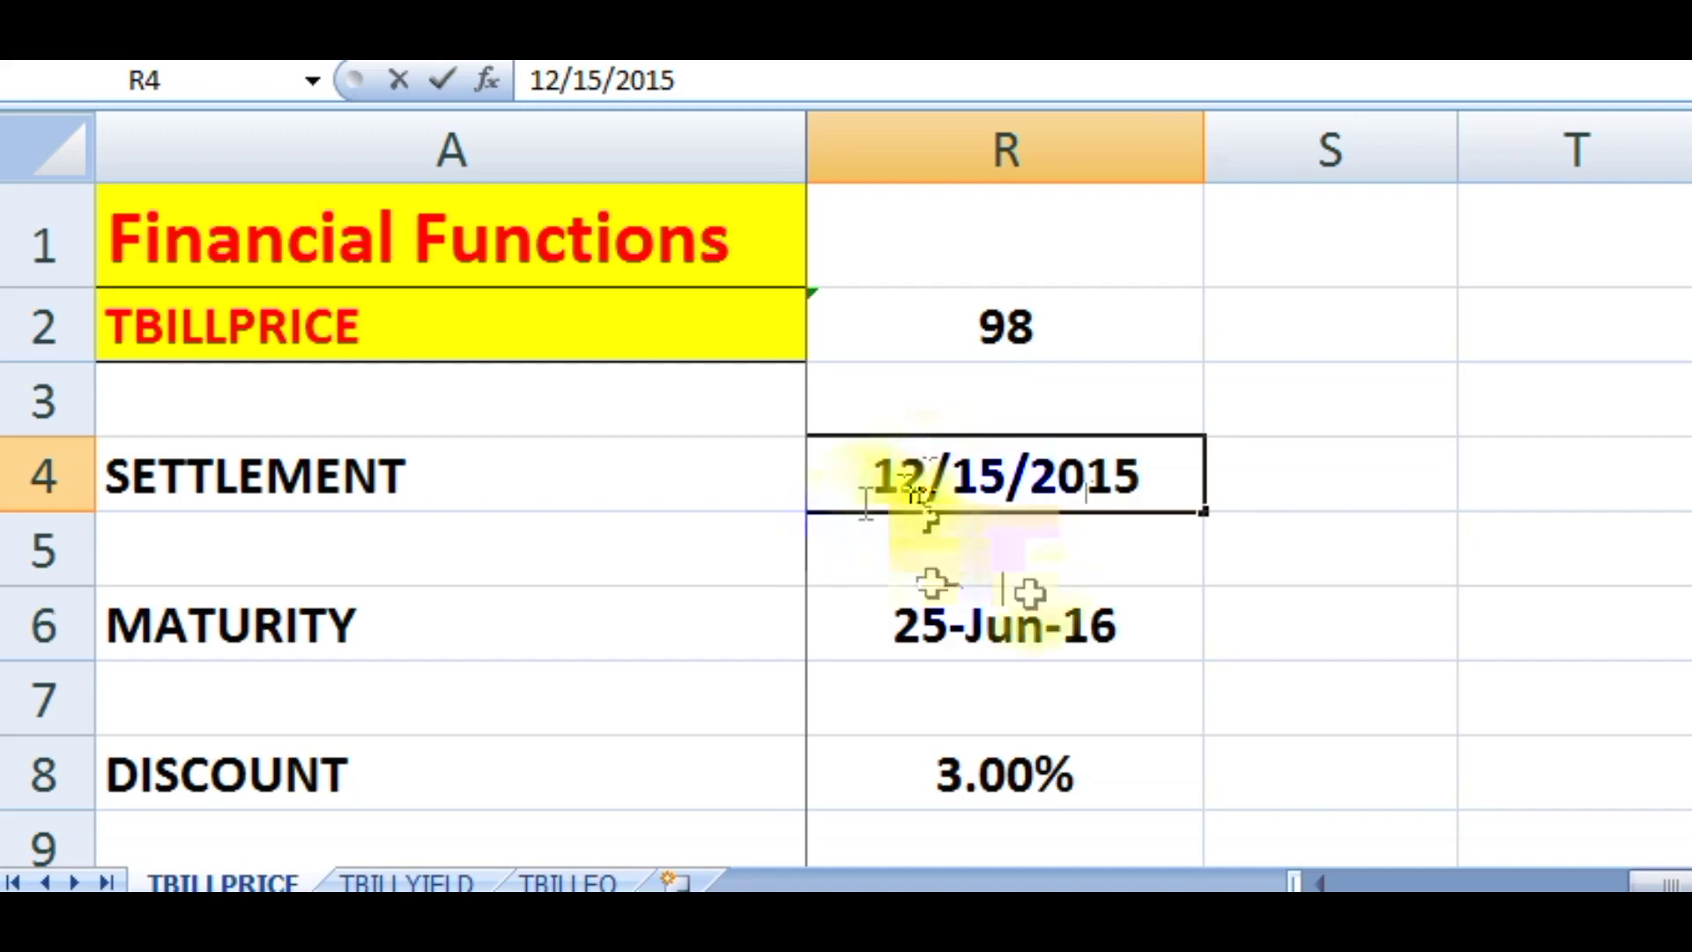
{"action": "left_click", "coordinate": [935, 625]}
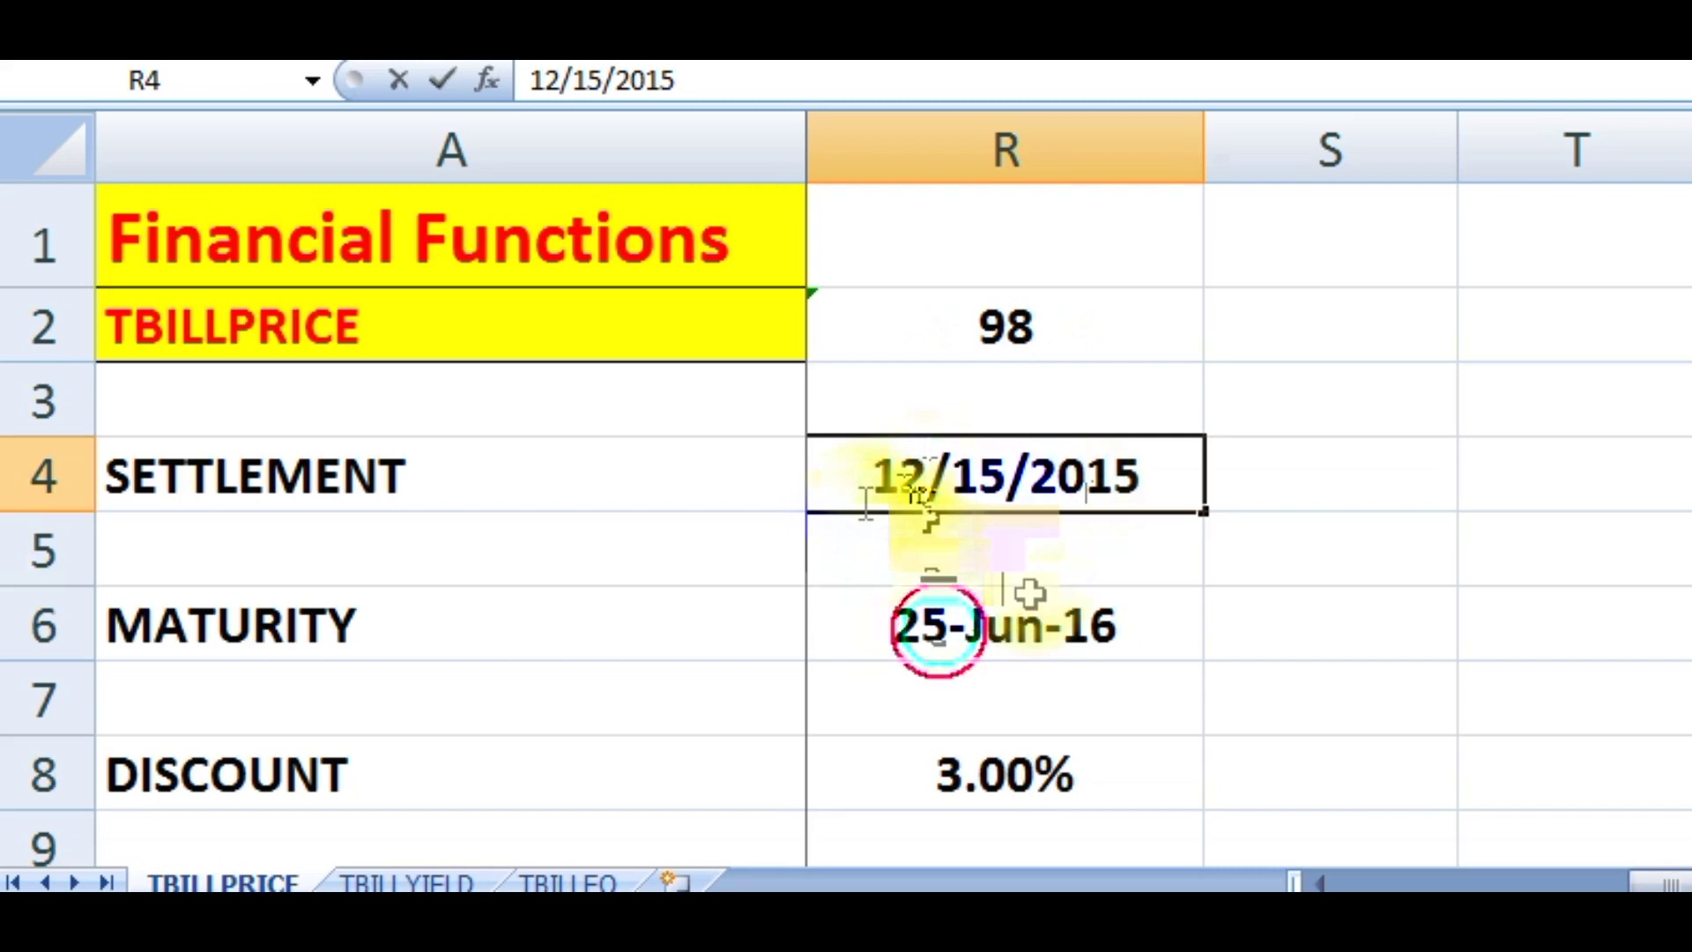
{"action": "left_click", "coordinate": [883, 624]}
{"action": "type", "text": "16/25/2016"}
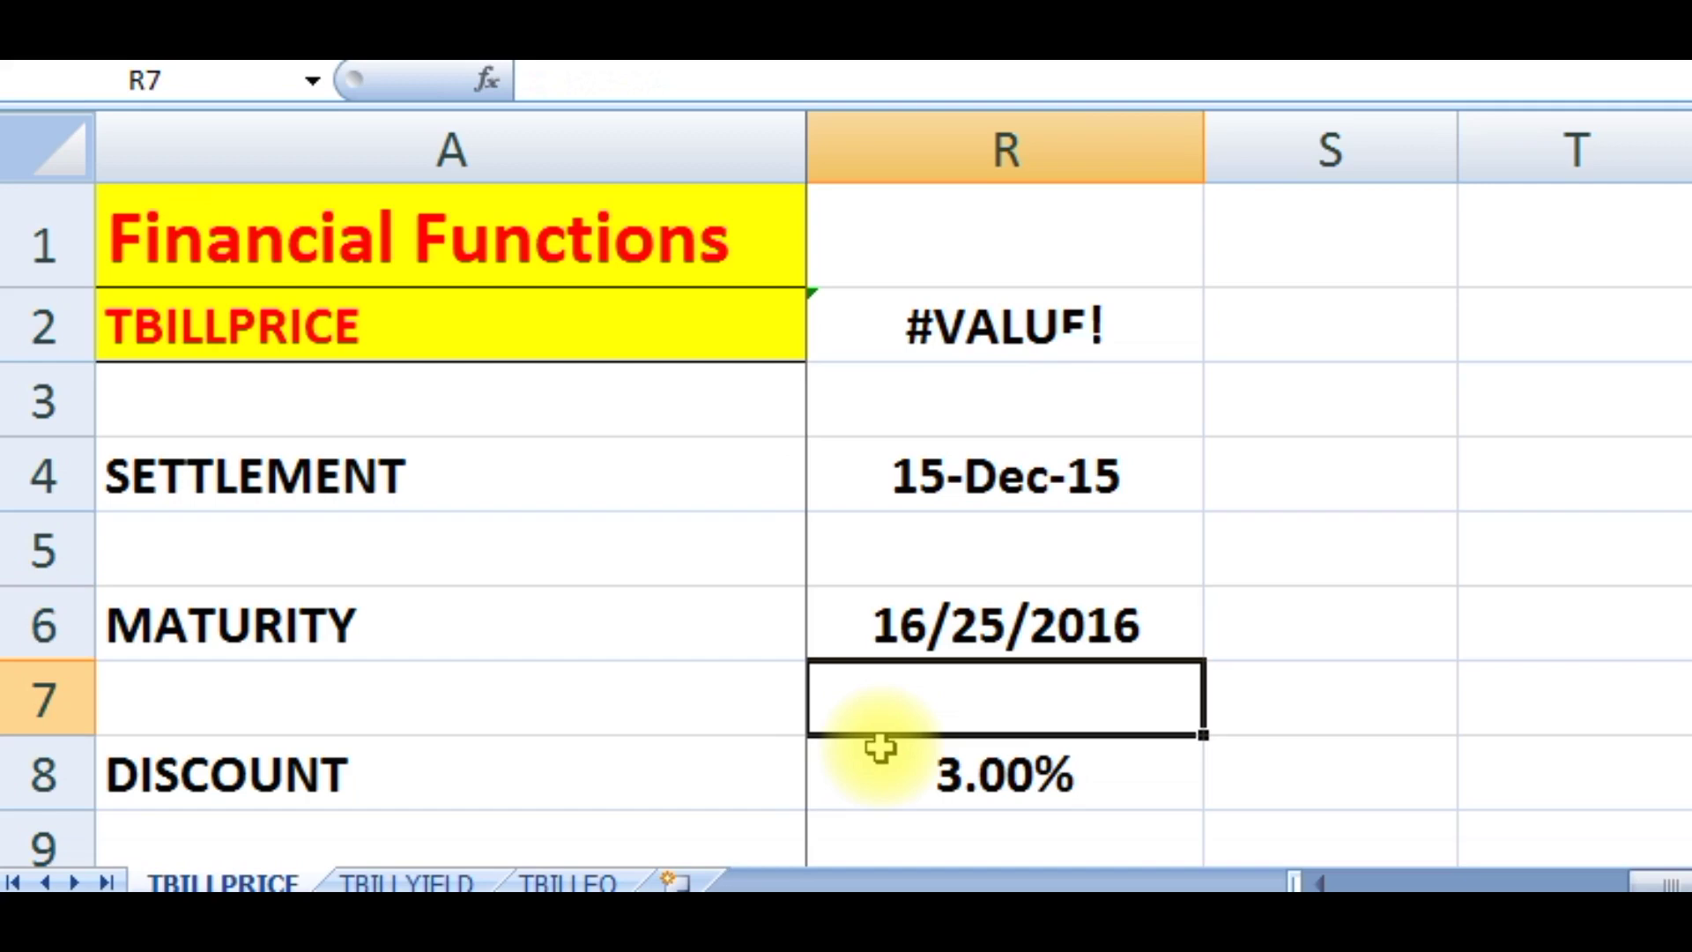
Undo the invalid R6 edit, restoring maturity 25-Jun-16 and the price 98 in R2.
{"action": "key", "text": "ctrl+z"}
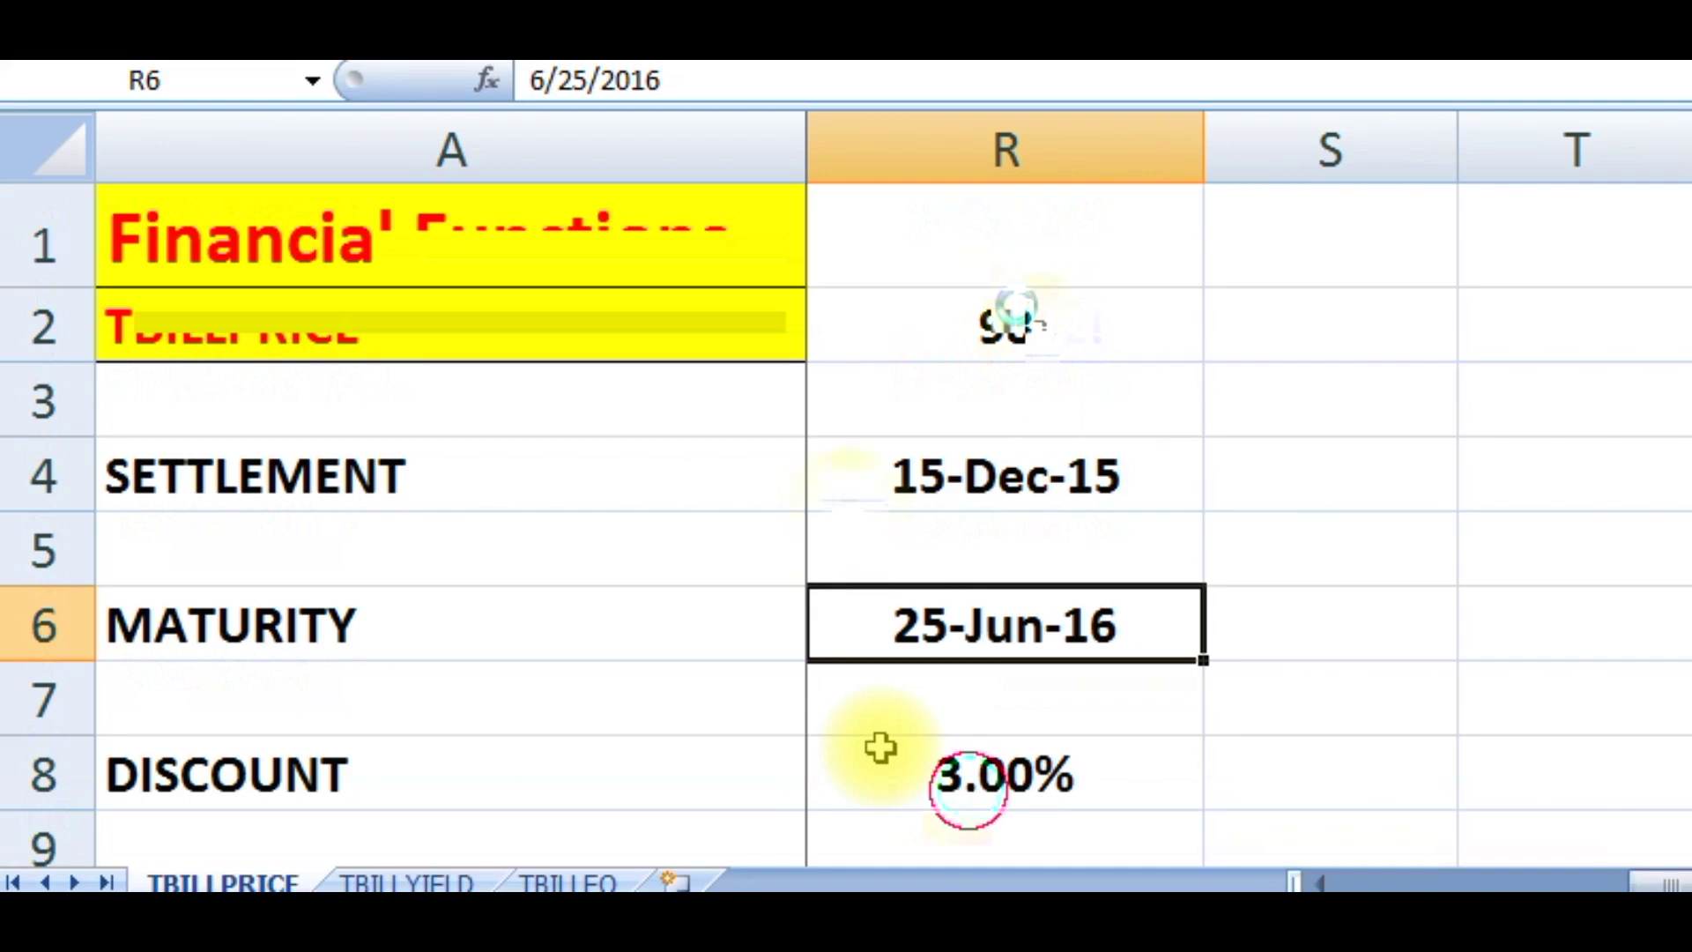
{"action": "left_click", "coordinate": [880, 749]}
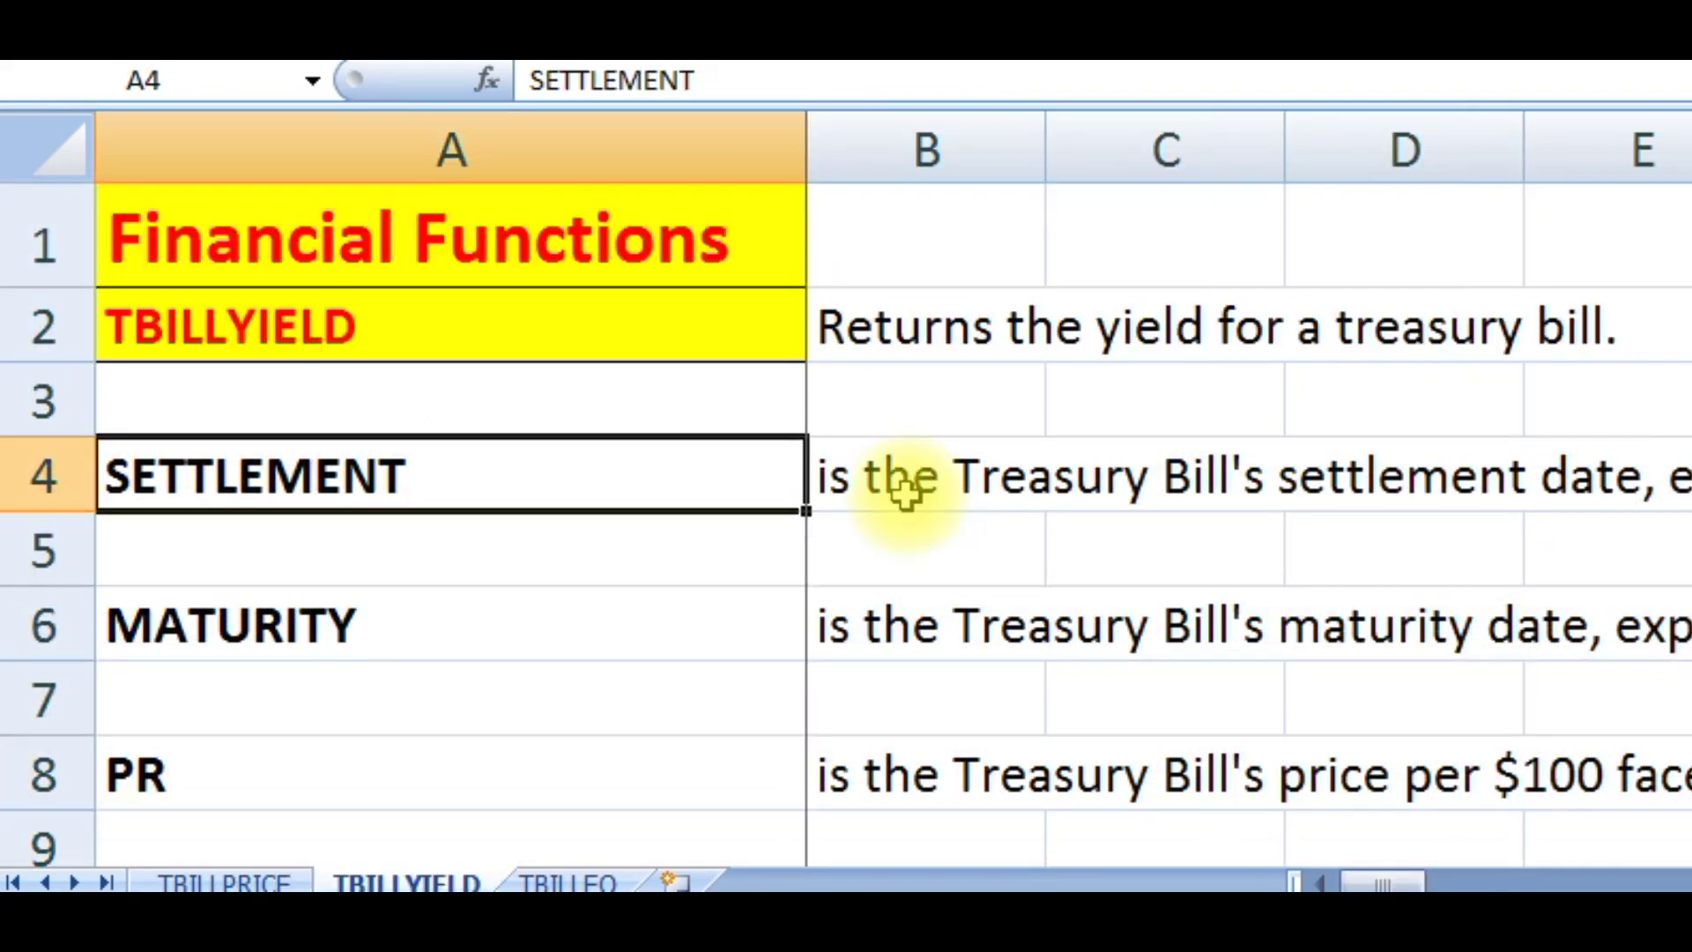
On the TBILLYIELD sheet, move to the empty value column and begin typing the 1-Jan-16 settlement date.
{"action": "left_click", "coordinate": [903, 489]}
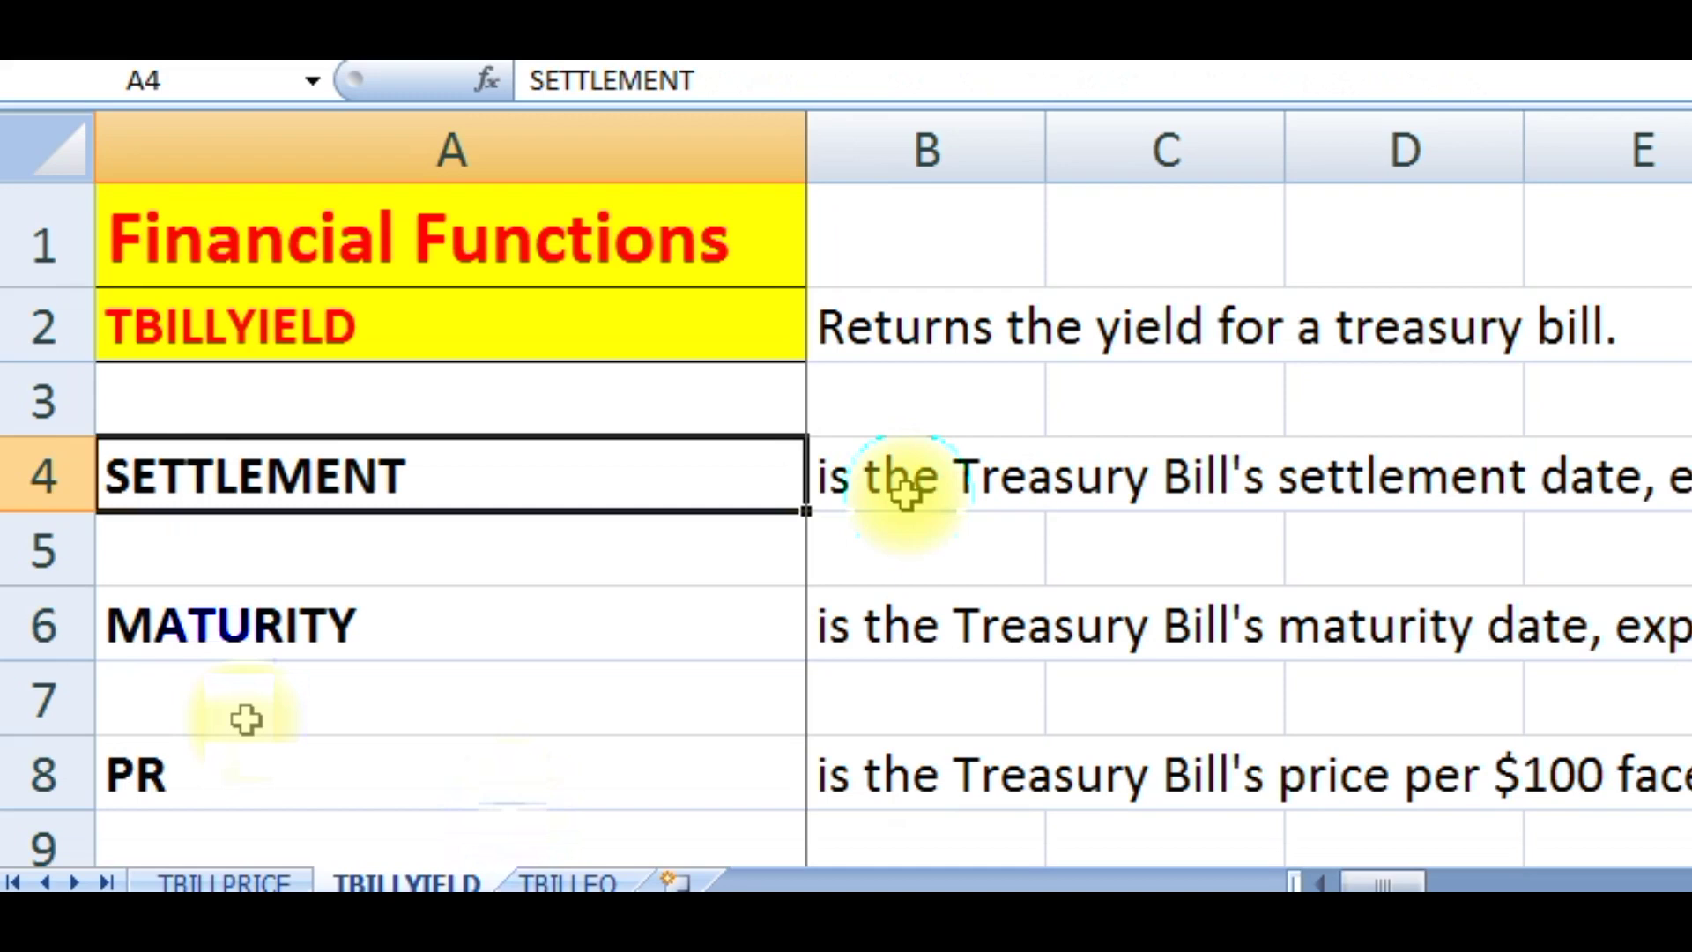
{"action": "key", "text": "Up"}
{"action": "key", "text": "Up"}
{"action": "key", "text": "Right"}
{"action": "key", "text": "Right"}
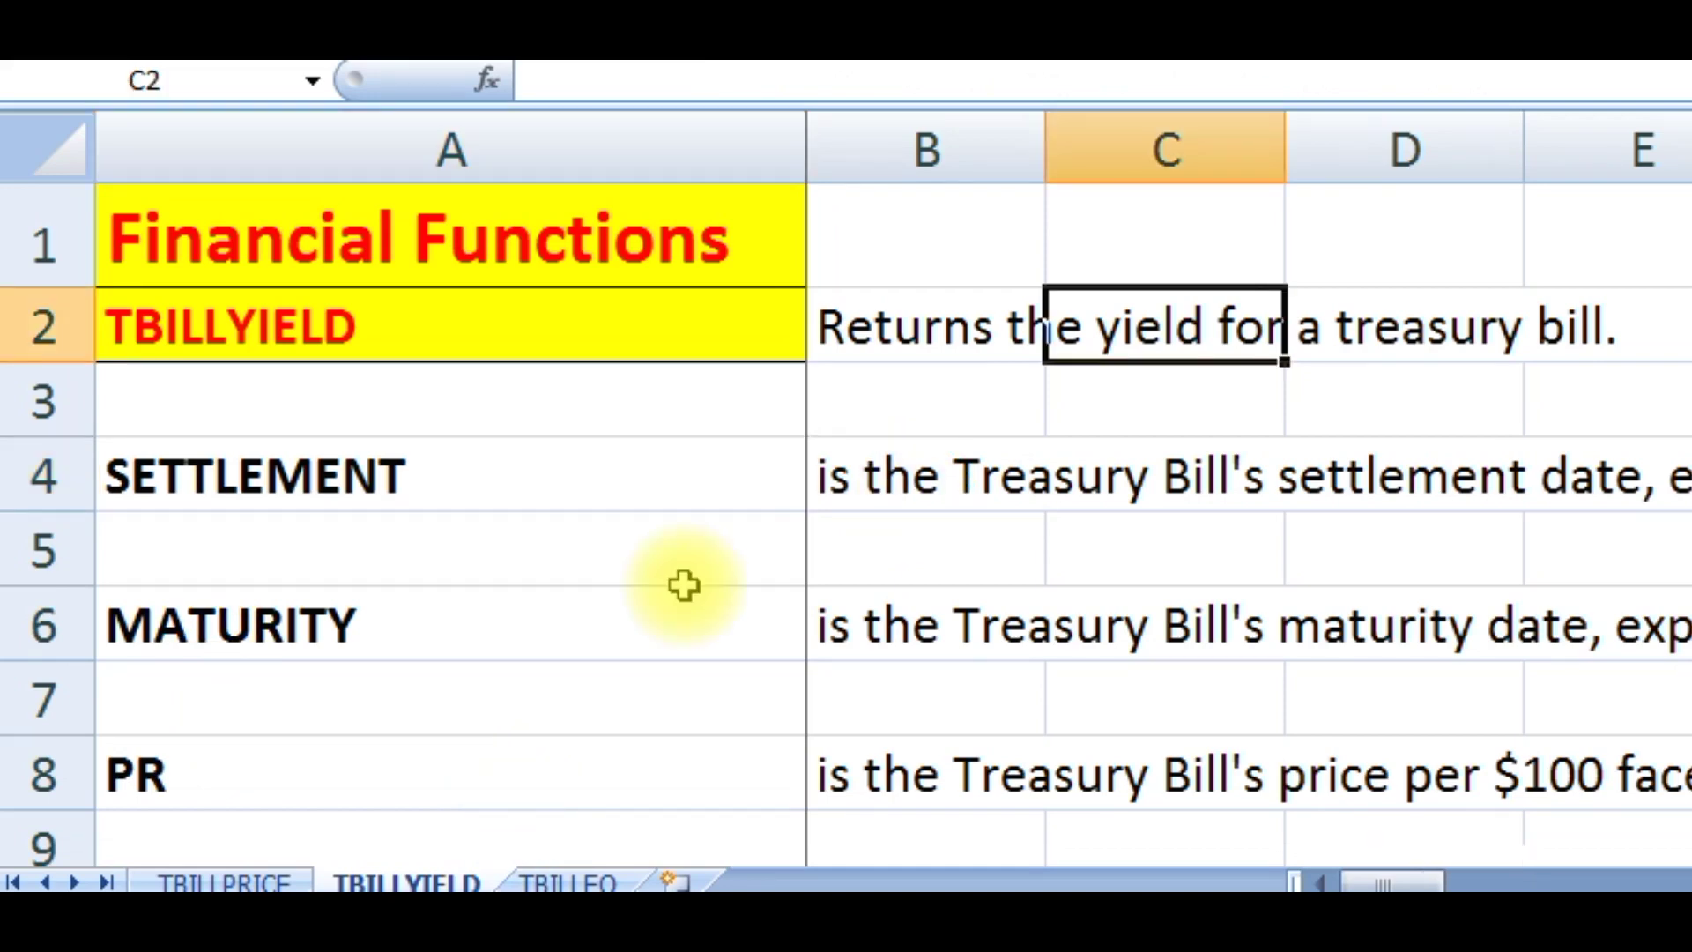
{"action": "key", "text": "Right"}
{"action": "key", "text": "Right"}
{"action": "key", "text": "Right"}
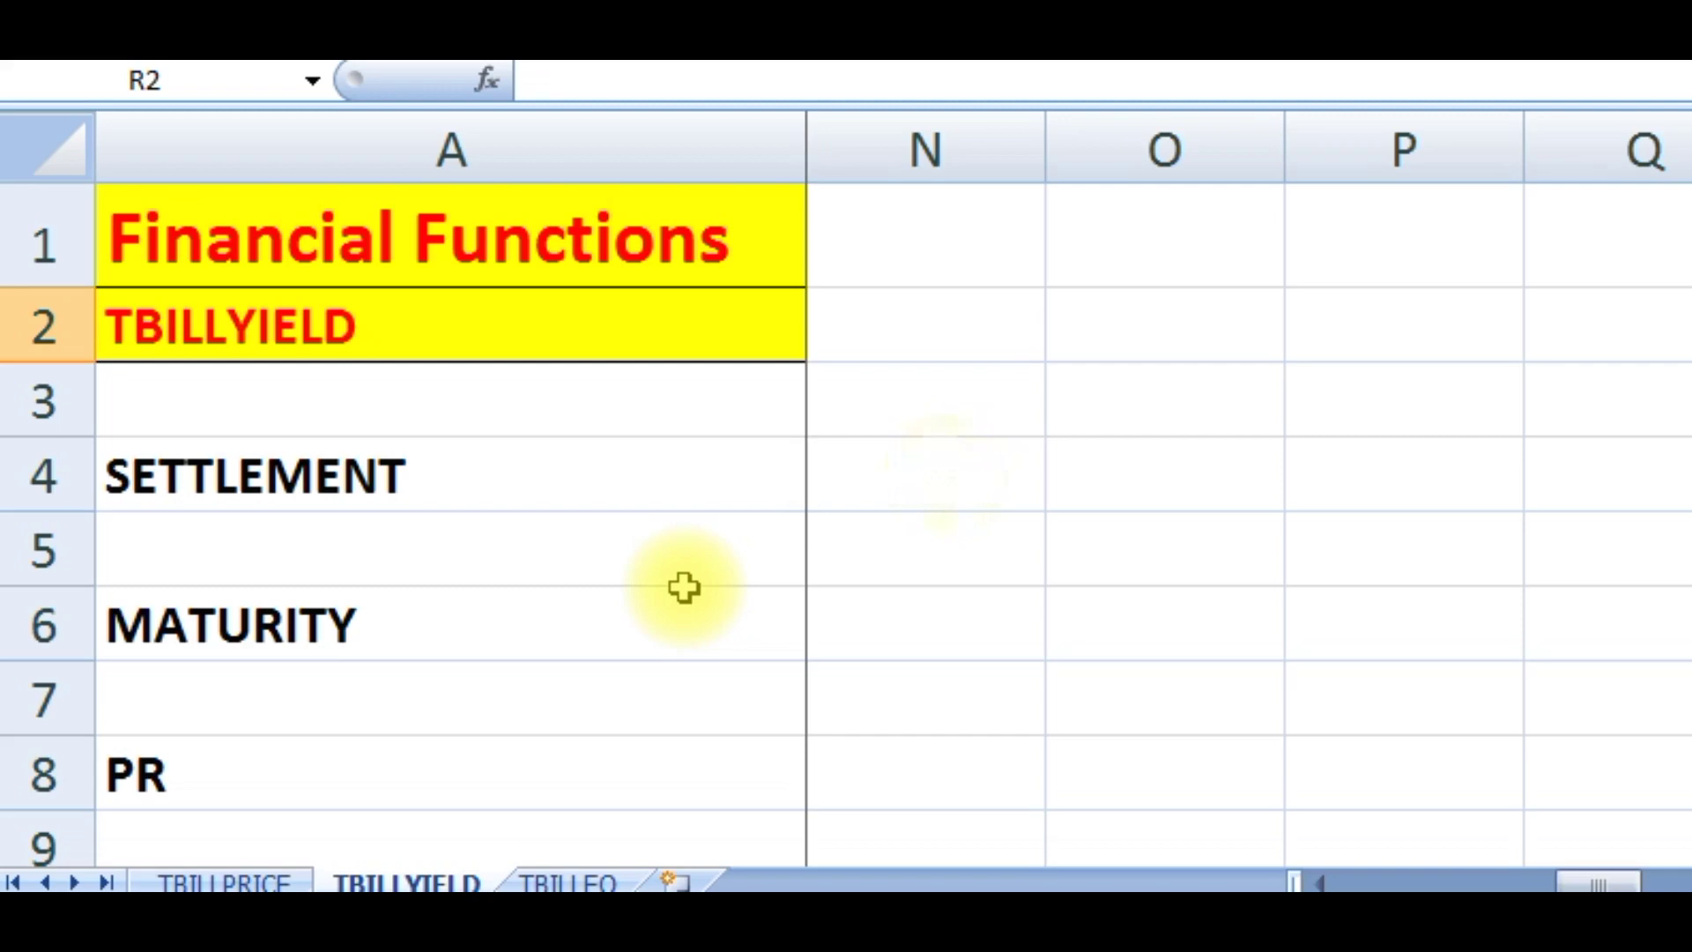
{"action": "type", "text": "1"}
{"action": "type", "text": "-Jan-16"}
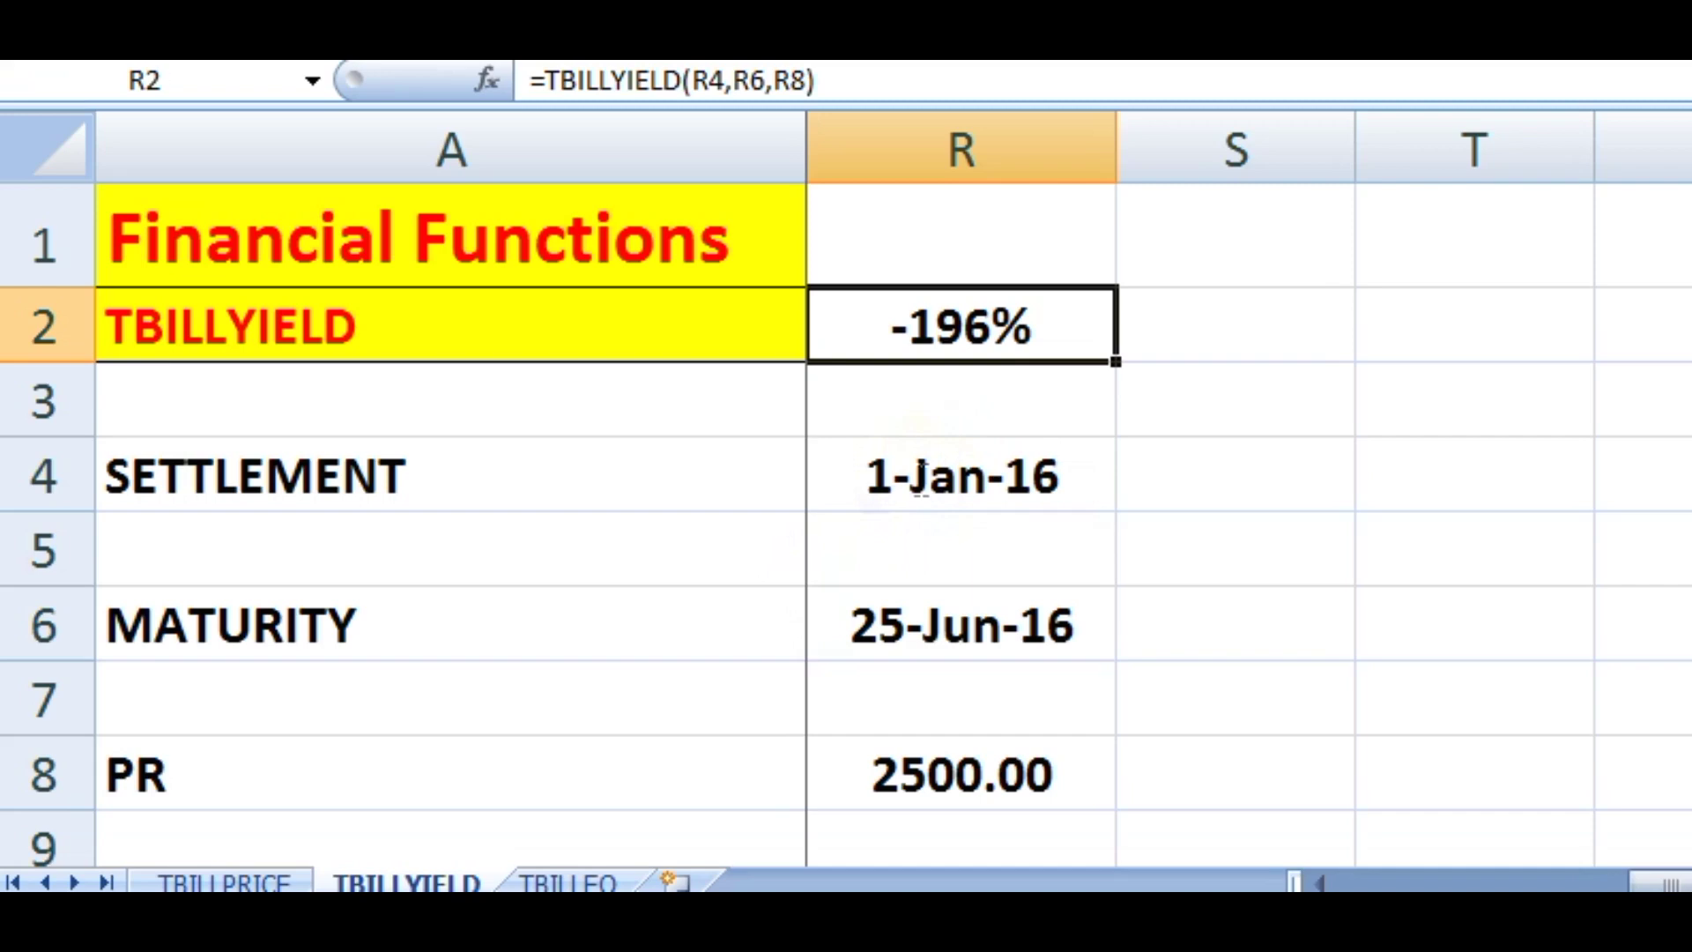
Select the settlement date cell R4 on the TBILLYIELD sheet.
{"action": "left_click", "coordinate": [920, 480]}
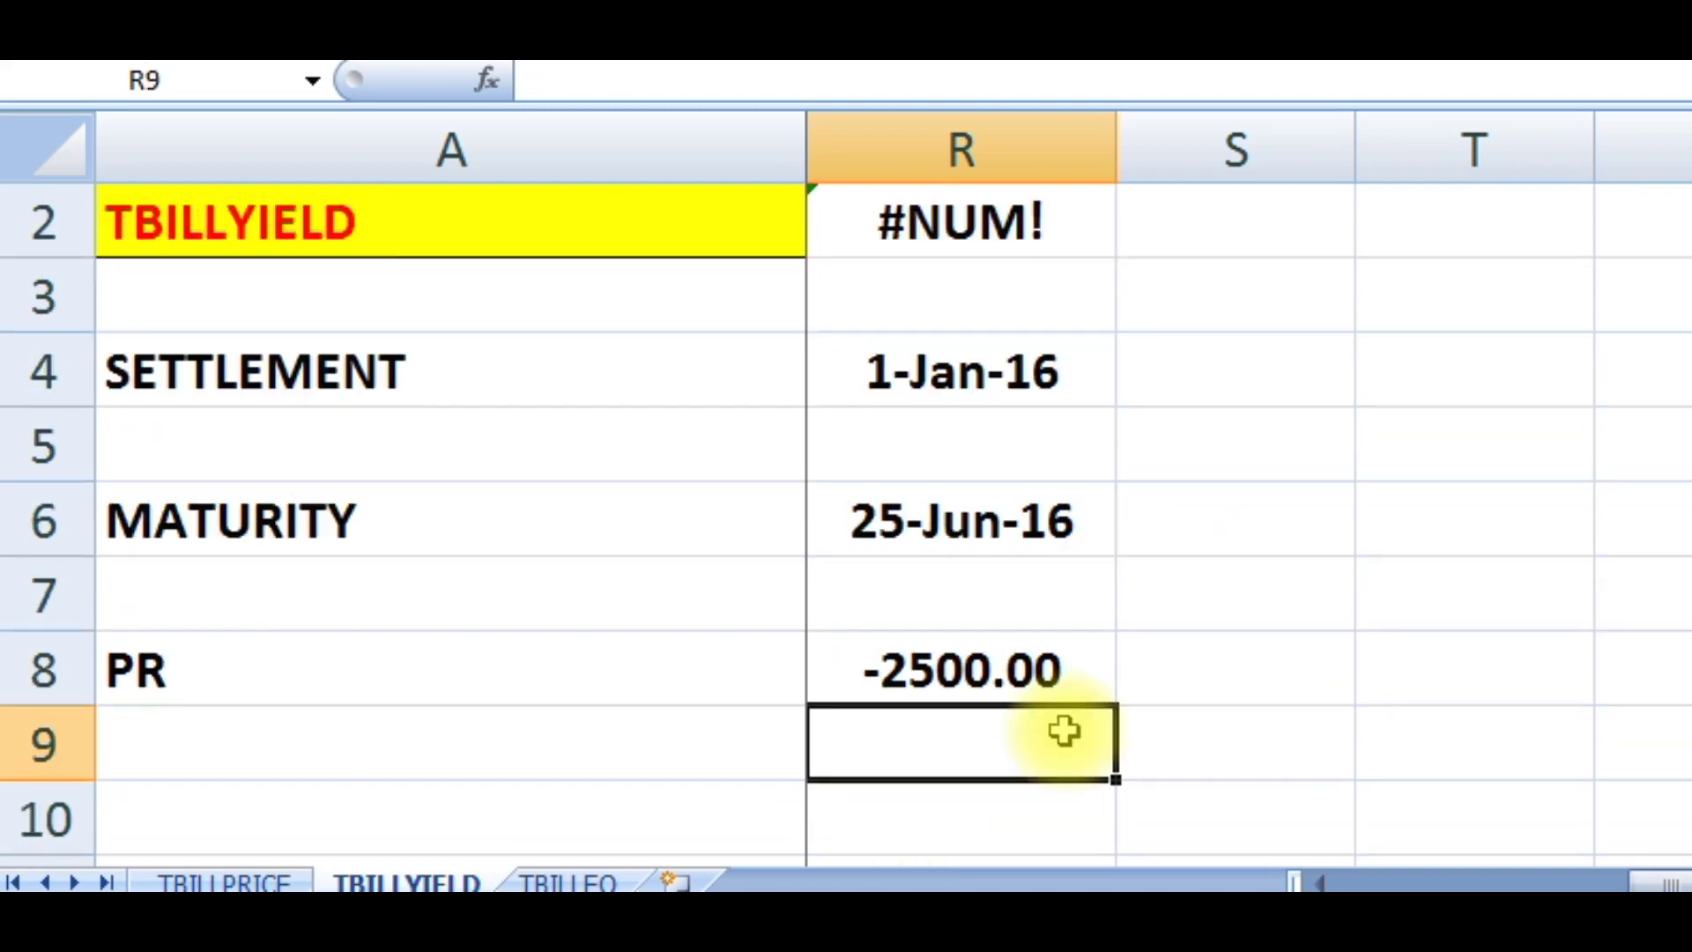
{"action": "key", "text": "ctrl+z"}
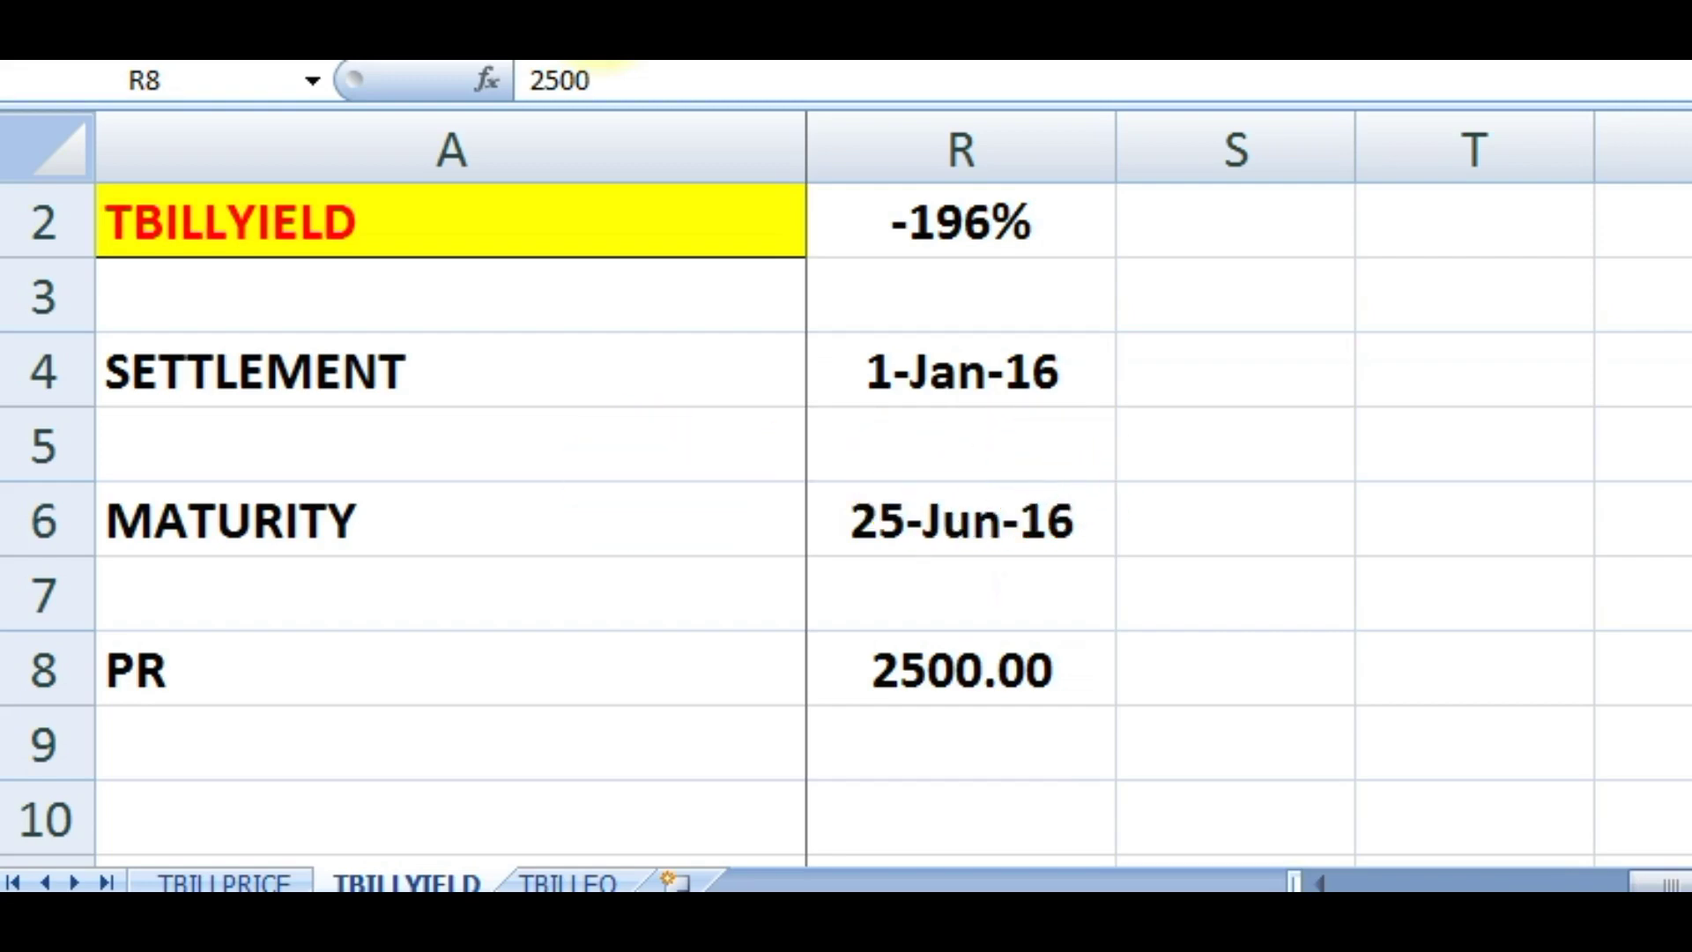
{"action": "left_click", "coordinate": [487, 95]}
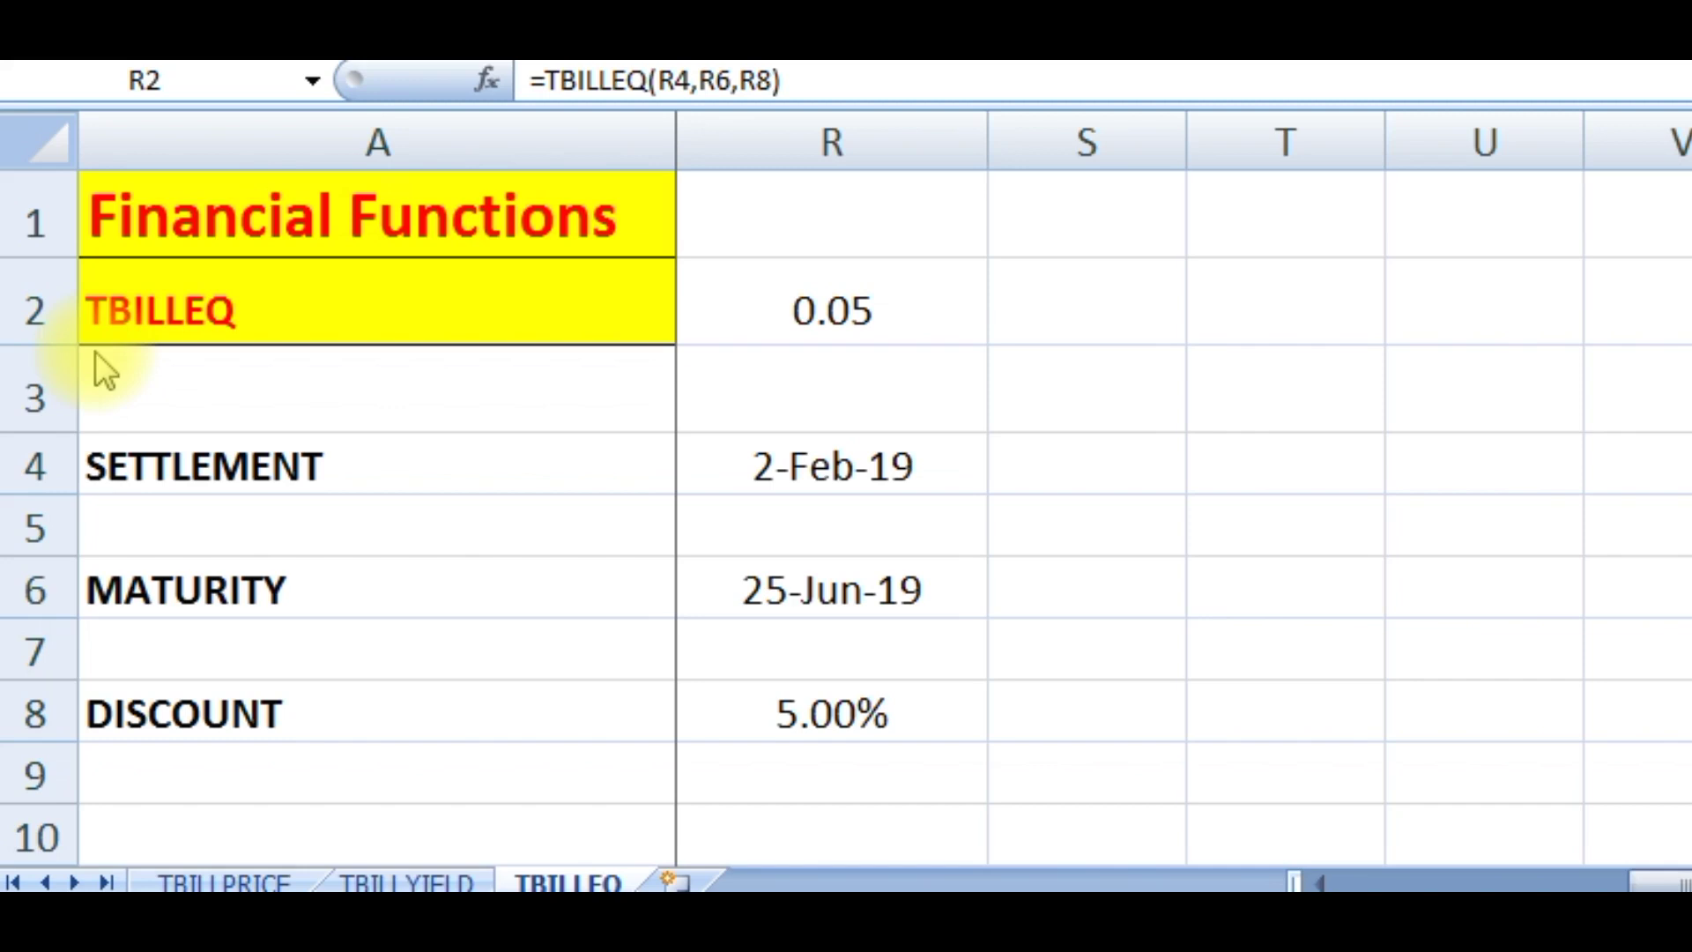
Highlight the settlement date 2-Feb-19 on the TBILLEQ sheet.
{"action": "left_click_drag", "start_coordinate": [798, 491], "coordinate": [712, 538]}
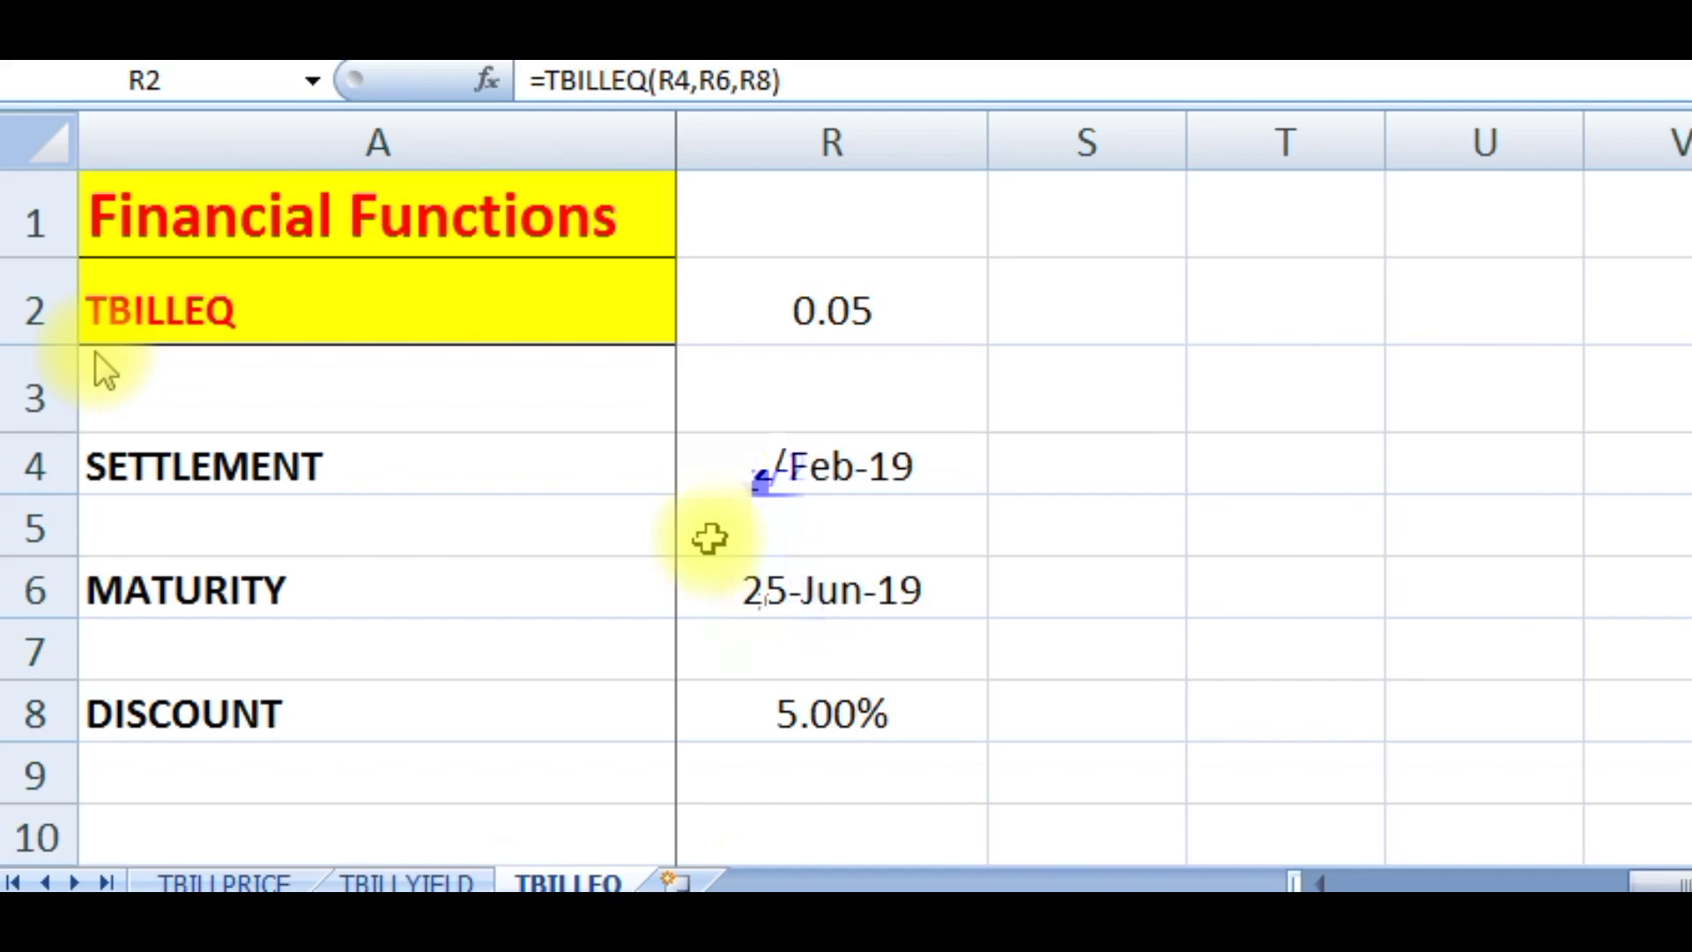
{"action": "left_click", "coordinate": [794, 589]}
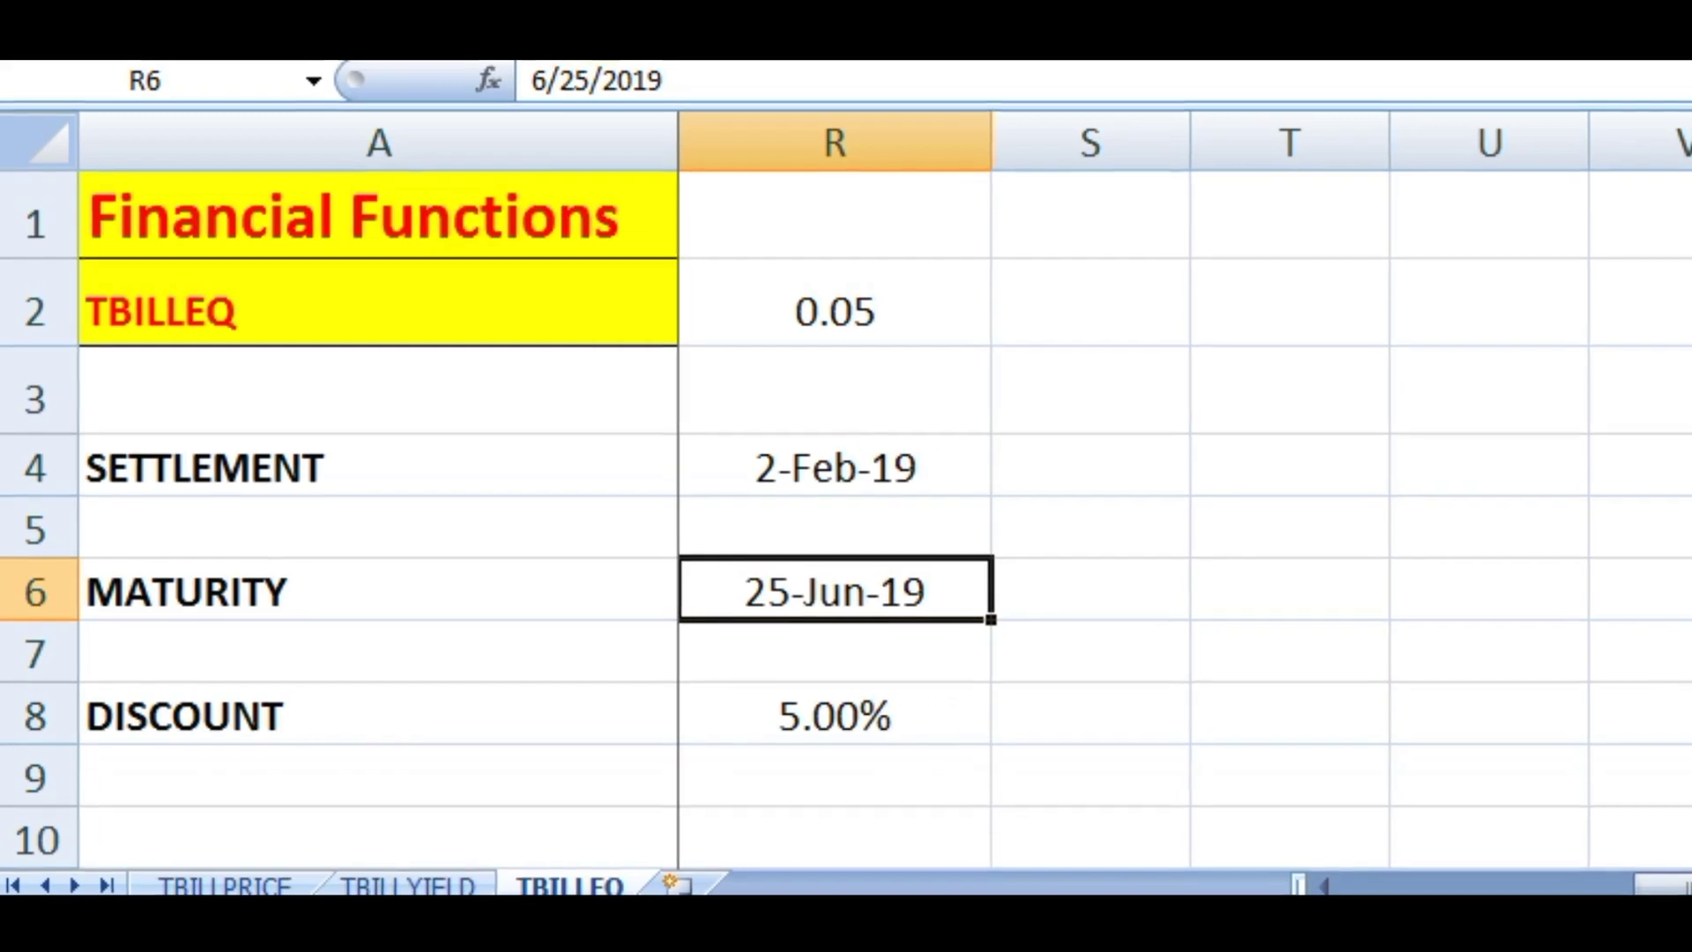